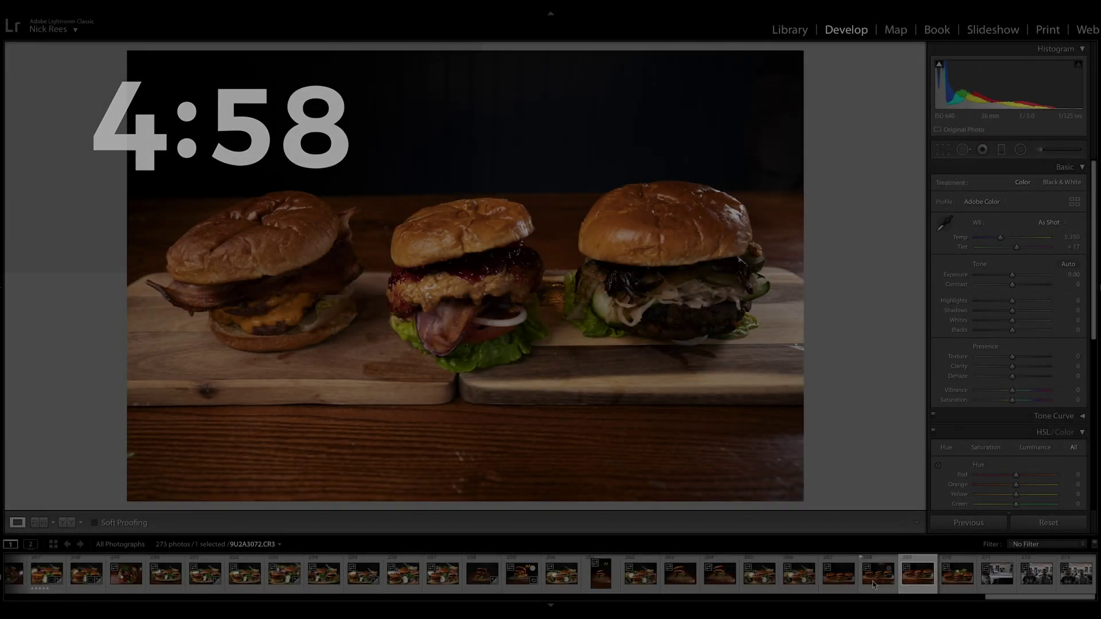
Move to the plain three-burger shot 9U2A3071.CR3 and load it in Develop
key("Right")
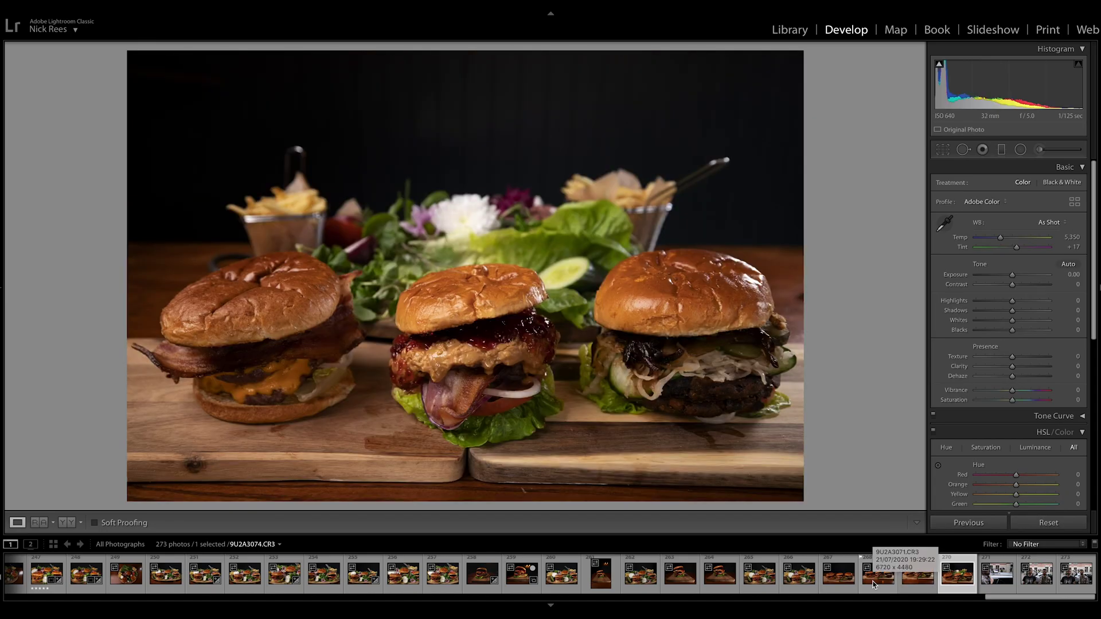
left_click(874, 584)
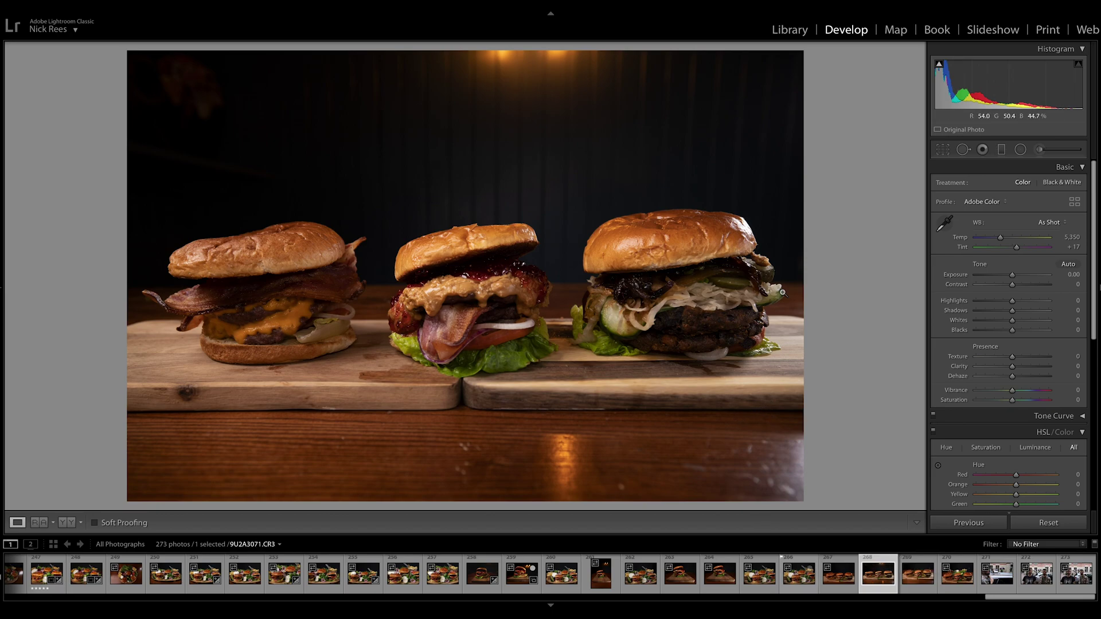
left_click(964, 150)
Pull Highlights to -21, lift Shadows to +54 and raise Exposure, checking against the original
left_click_drag(1014, 297, 1000, 301)
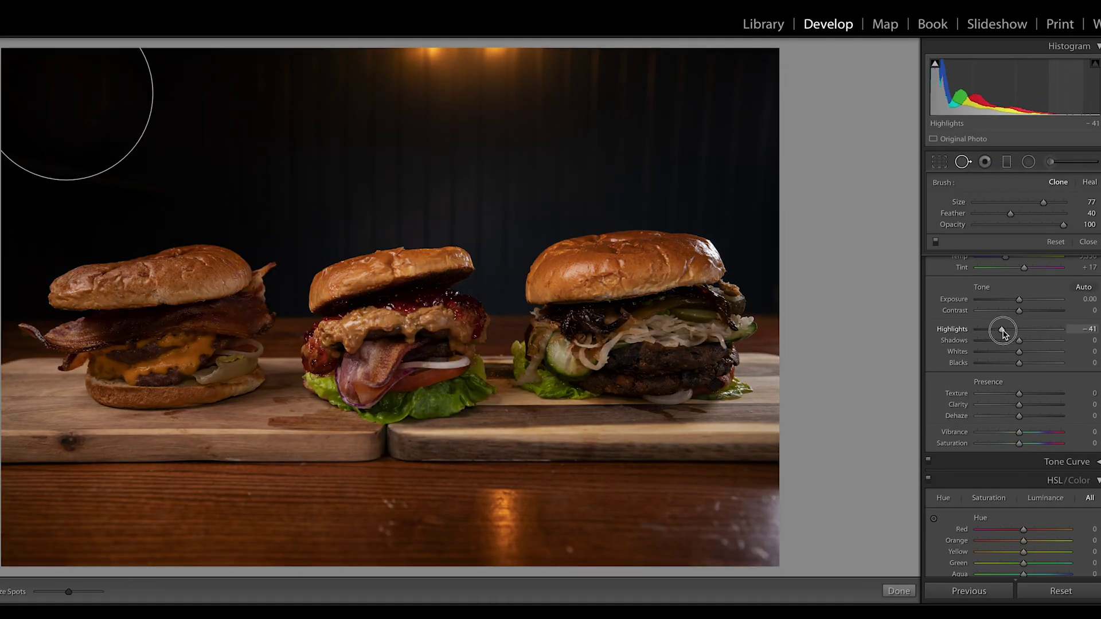
mouse_move(1011, 339)
left_mouse_down()
mouse_move(1058, 342)
mouse_move(1014, 330)
left_mouse_up()
scroll(1013, 333, "up", 1)
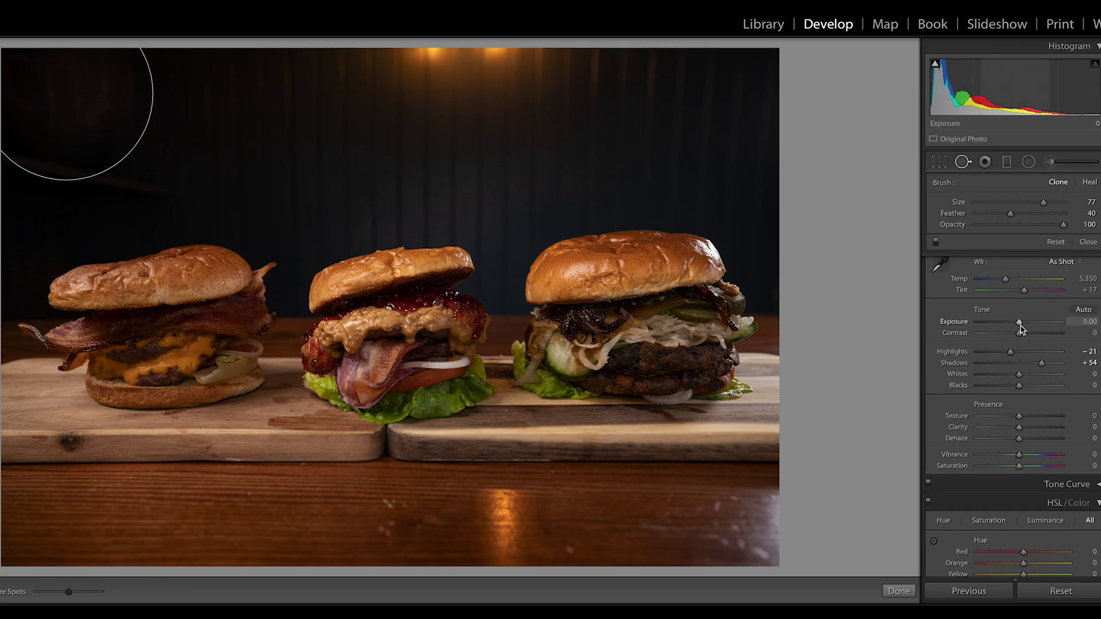
left_click_drag(1021, 326, 1026, 327)
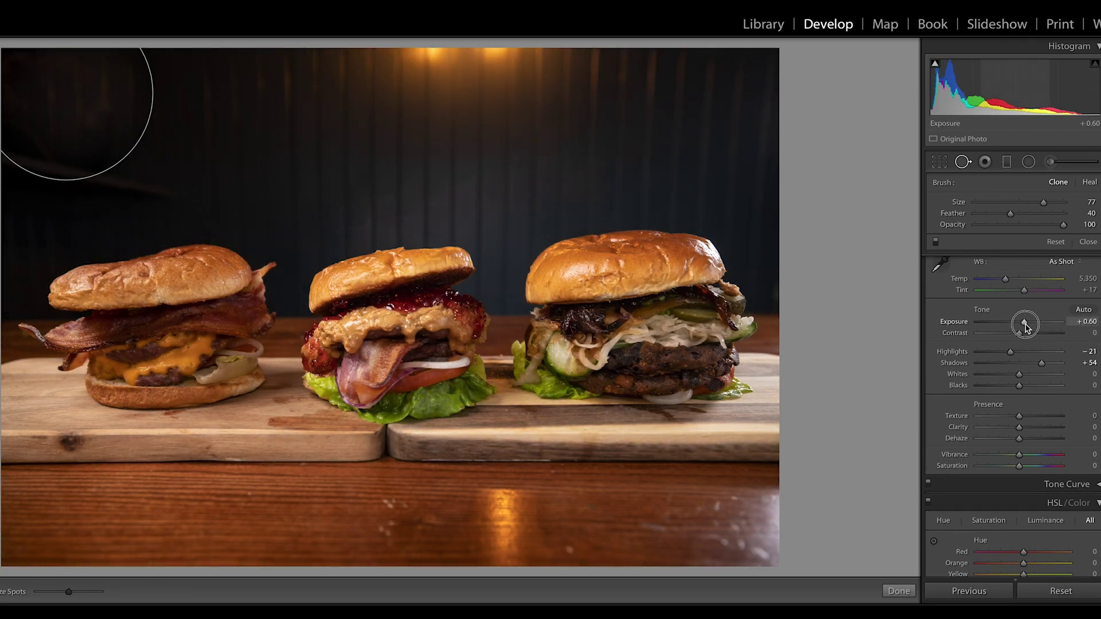
left_click_drag(1027, 327, 1026, 328)
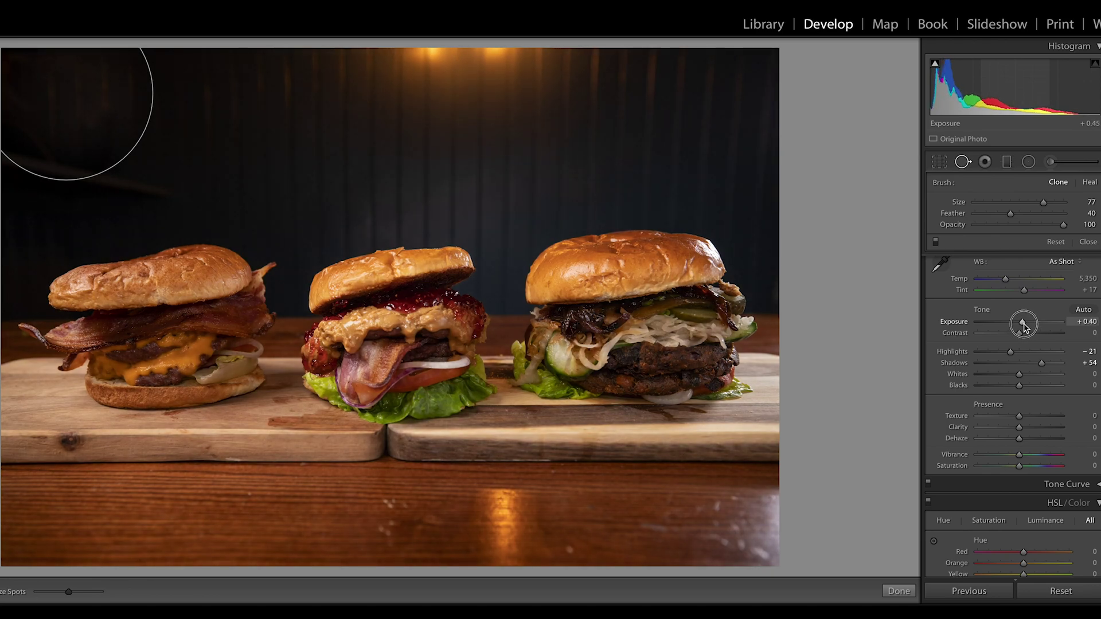
key("backslash")
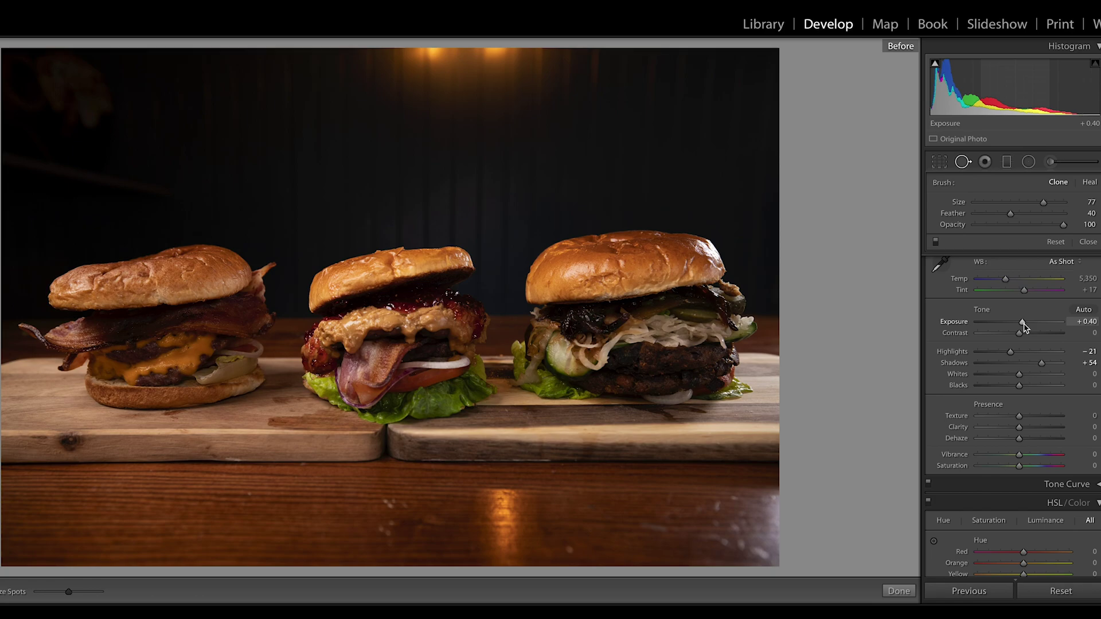
key("backslash")
Add Texture and Clarity of +10, compare with the original, and trim Exposure slightly
left_click_drag(1019, 374, 1031, 374)
scroll(1030, 374, "down", 2)
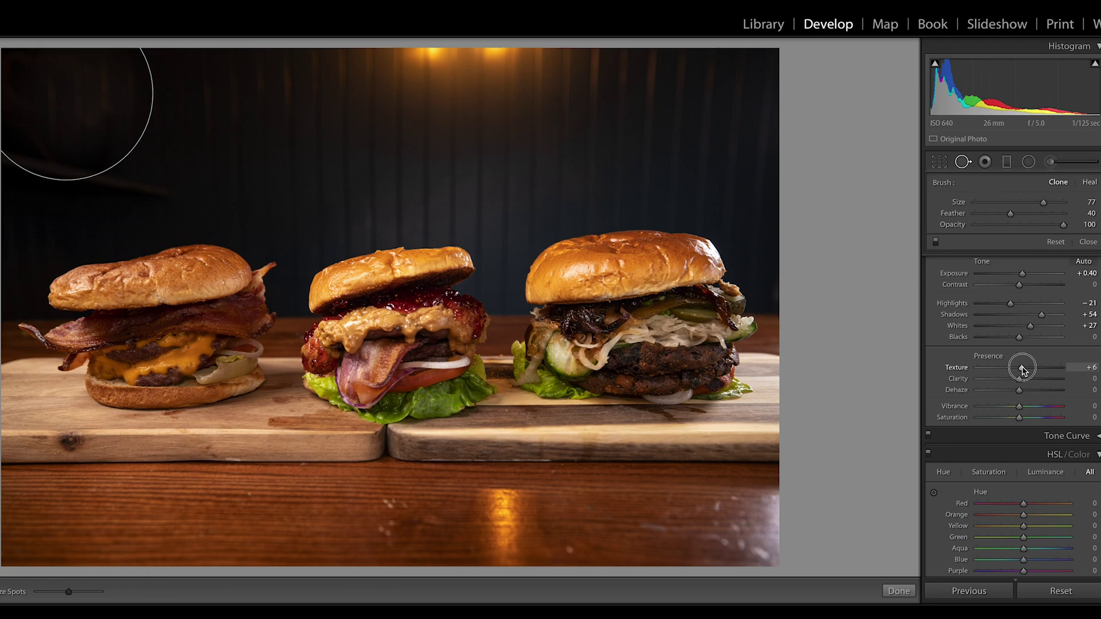
left_click_drag(1019, 379, 1021, 378)
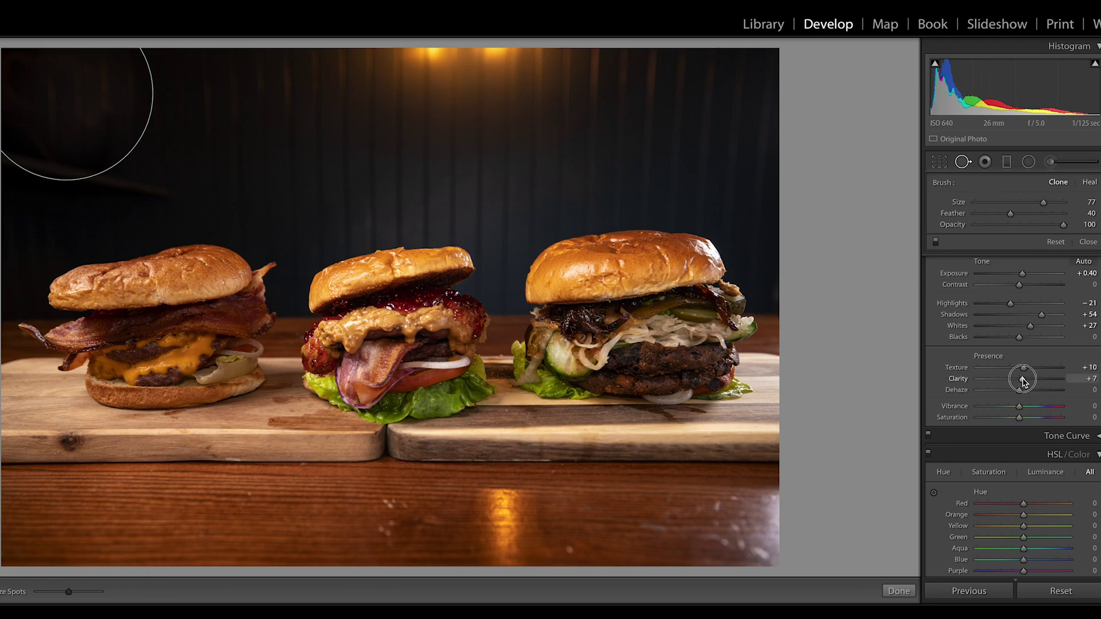
scroll(965, 261, "up", 3)
key("backslash")
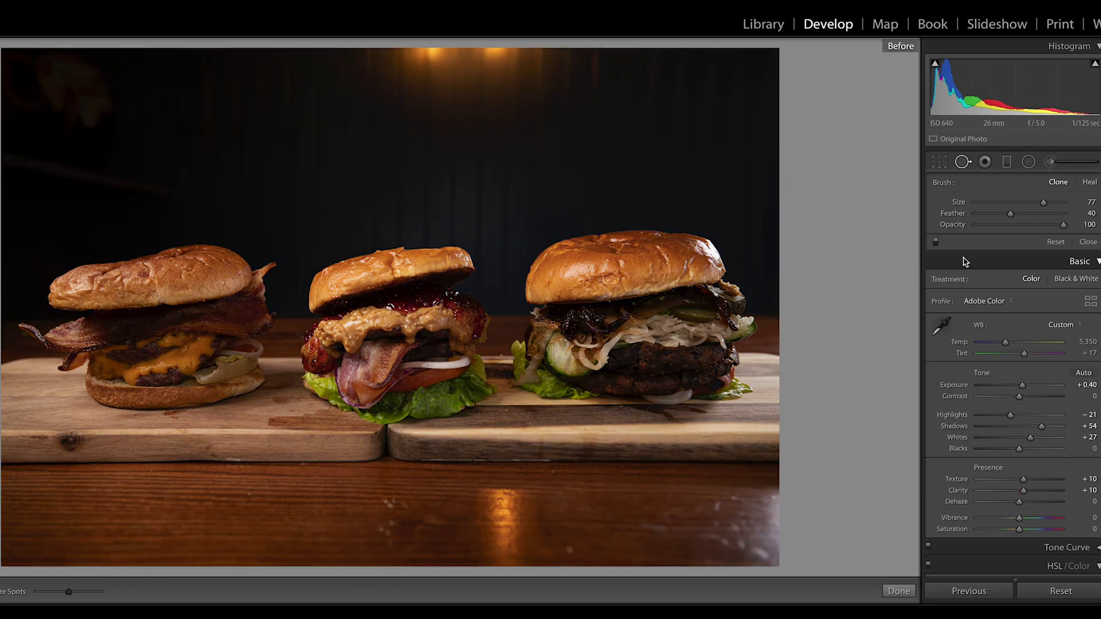
key("backslash")
key("backslash")
key("backslash")
left_click_drag(1022, 385, 1021, 385)
Shape an S tone curve with shadows pulled down and highlights lifted, toggling it to compare
scroll(1013, 293, "down", 5)
left_click(1070, 325)
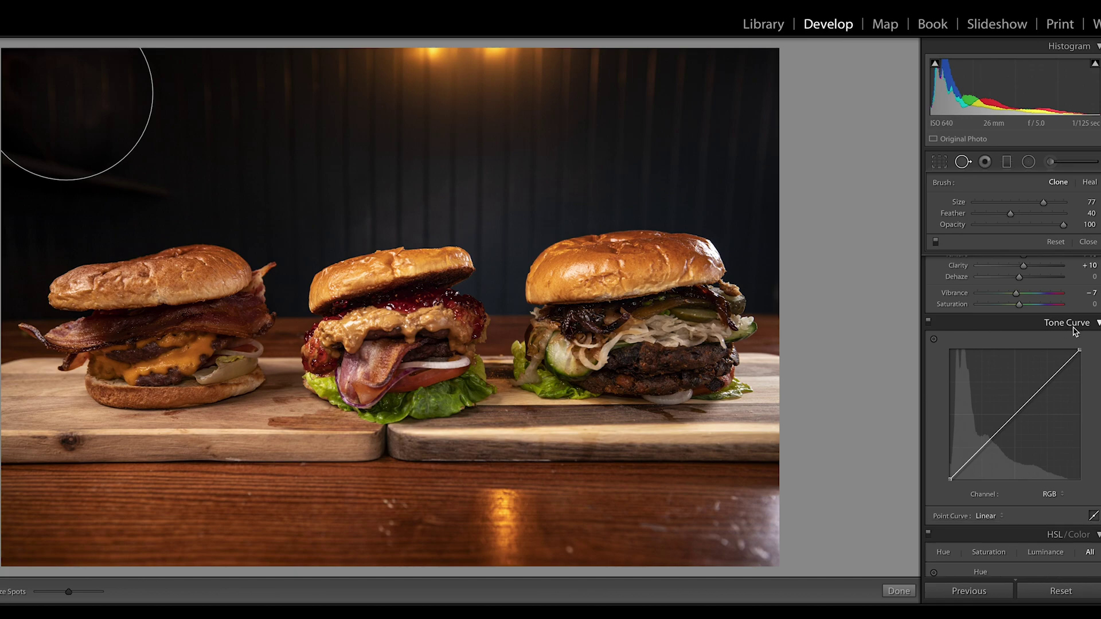
left_click(983, 445)
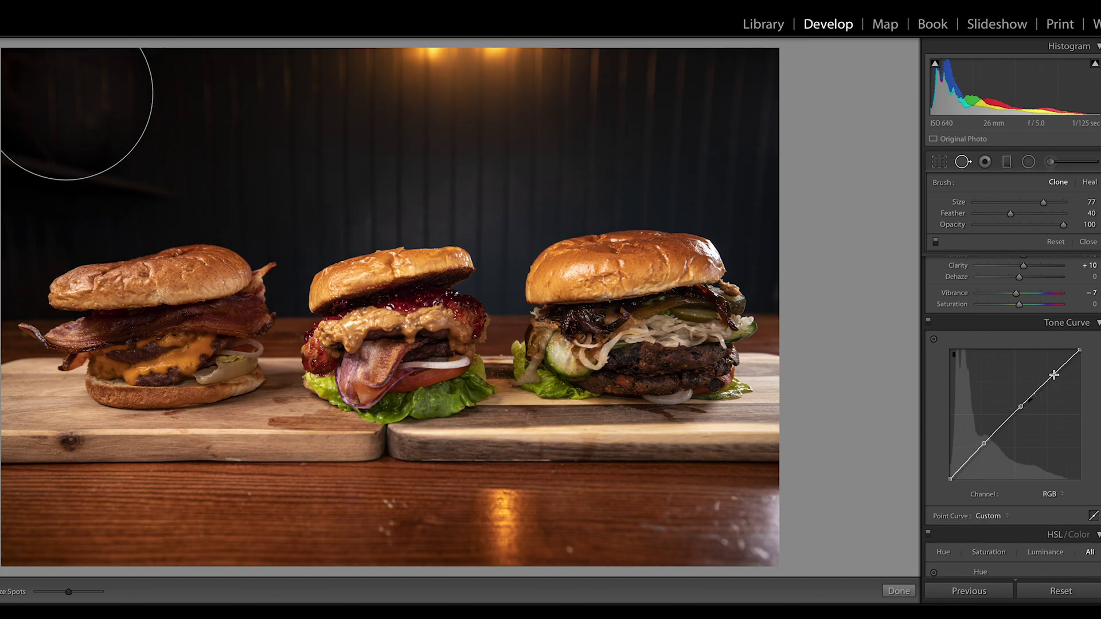
left_click_drag(983, 444, 949, 478)
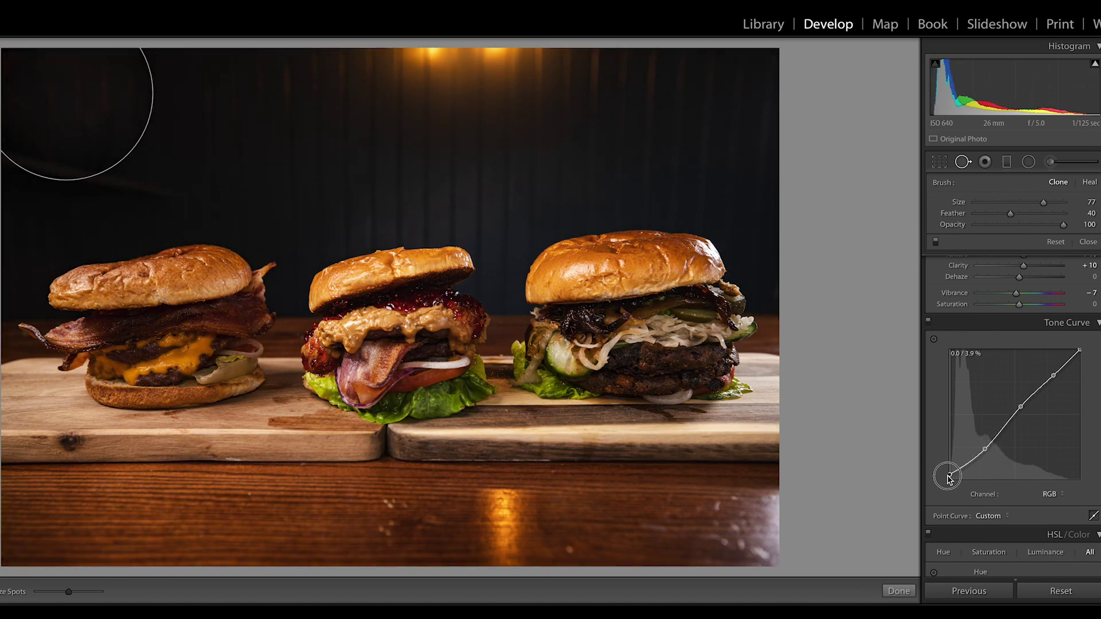
left_click_drag(1052, 373, 1047, 375)
left_click(928, 320)
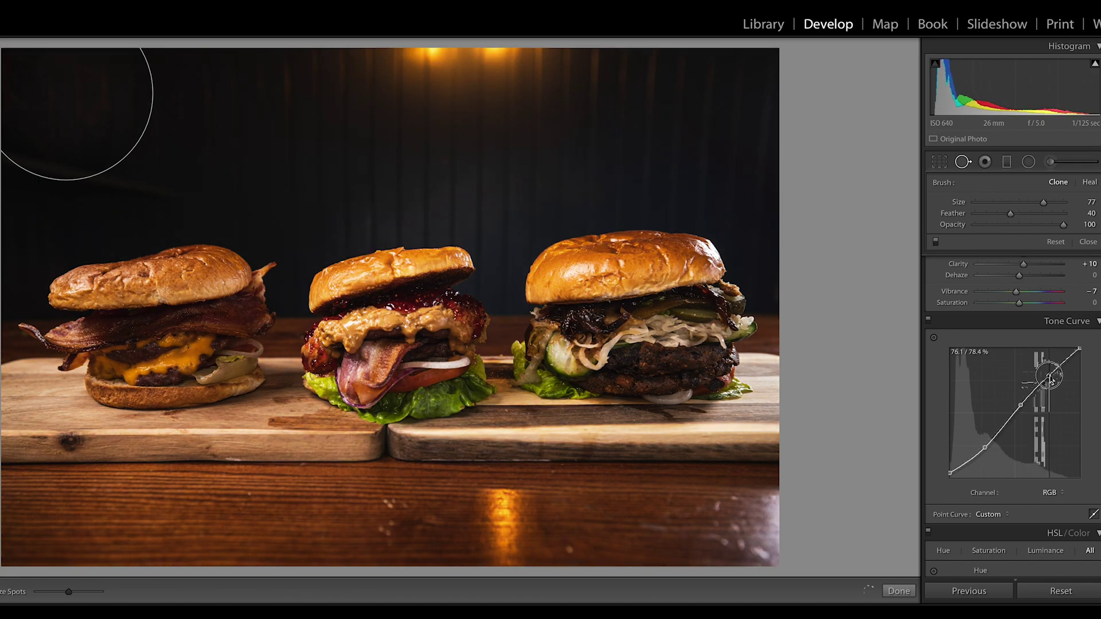
left_click(928, 320)
left_click(928, 320)
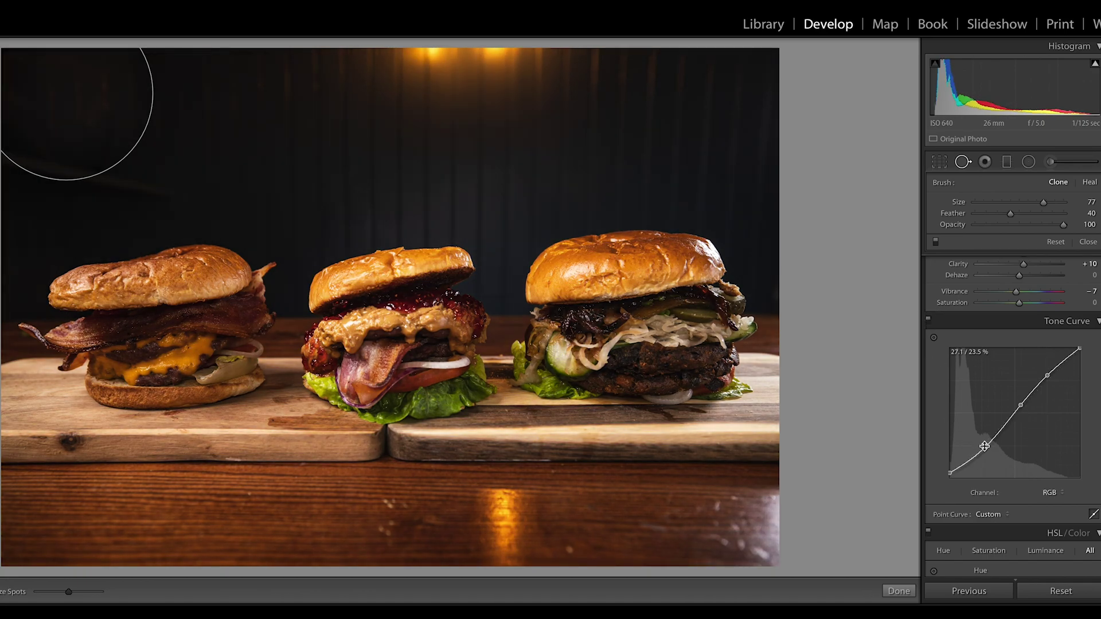
Brush the left burger's bacon at Exposure 2.94, Shadows 80, Contrast 31, Clarity 18, Sharpness 59
key("k")
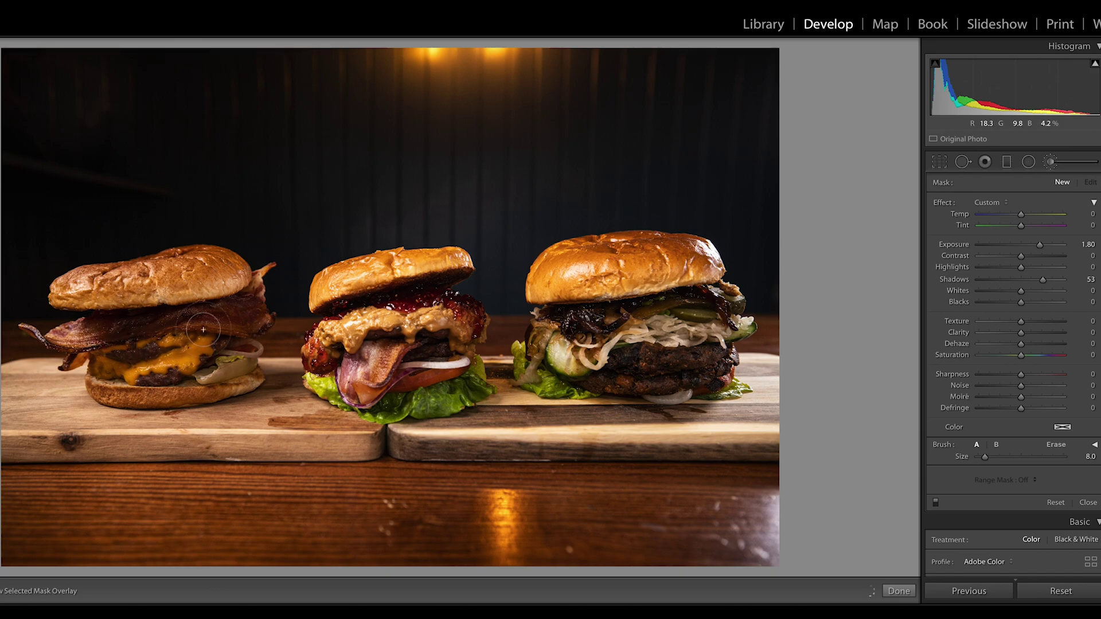
key("bracketleft")
left_click_drag(101, 339, 69, 335)
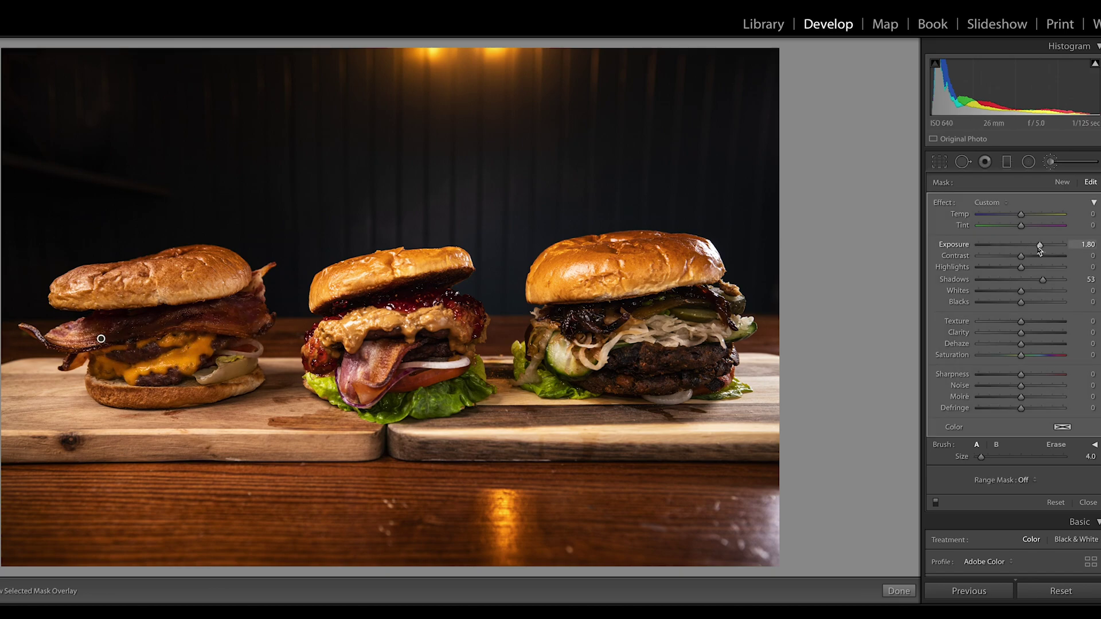
left_click_drag(1040, 249, 1051, 248)
left_click_drag(1021, 374, 1045, 376)
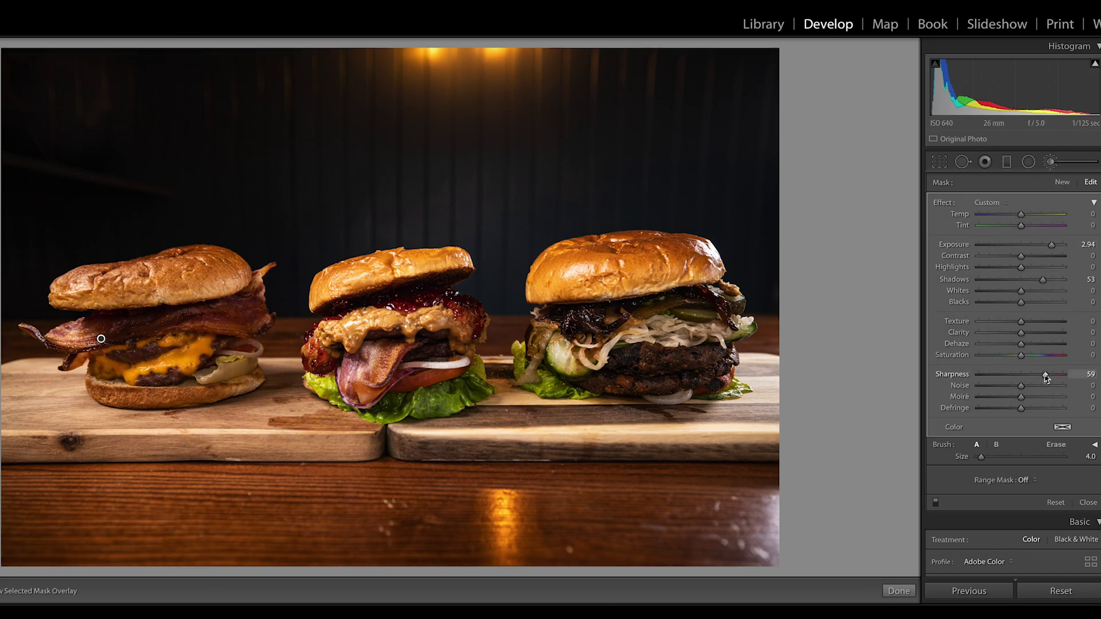
mouse_move(1042, 279)
left_mouse_down()
mouse_move(1054, 280)
mouse_move(1044, 267)
left_mouse_up()
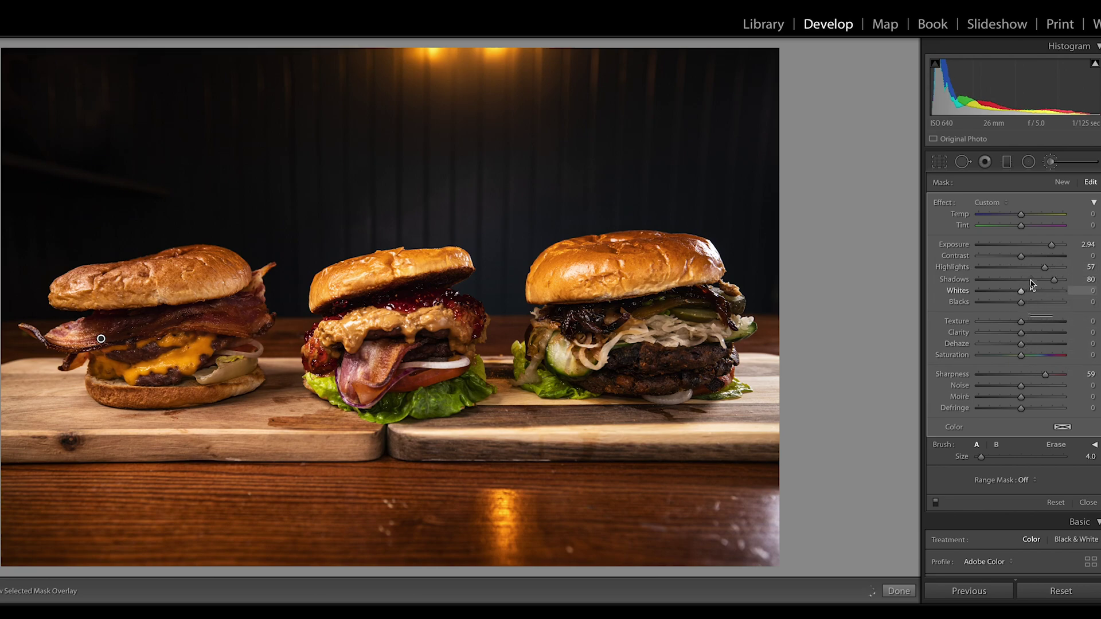
left_click_drag(1021, 256, 1035, 257)
left_click_drag(1020, 321, 1027, 321)
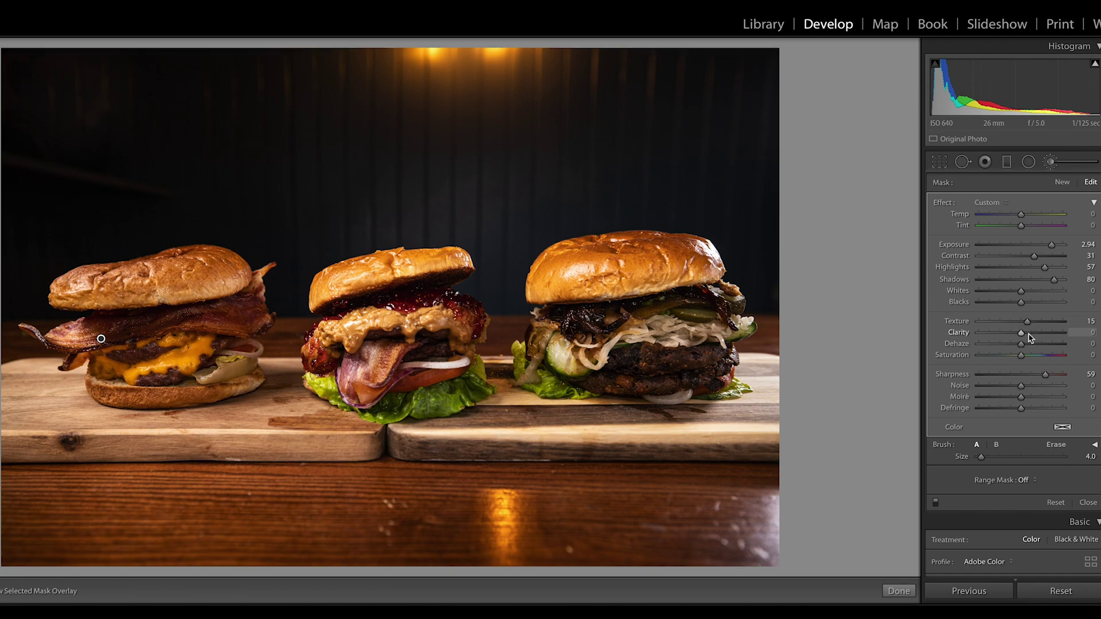
left_click(1028, 333)
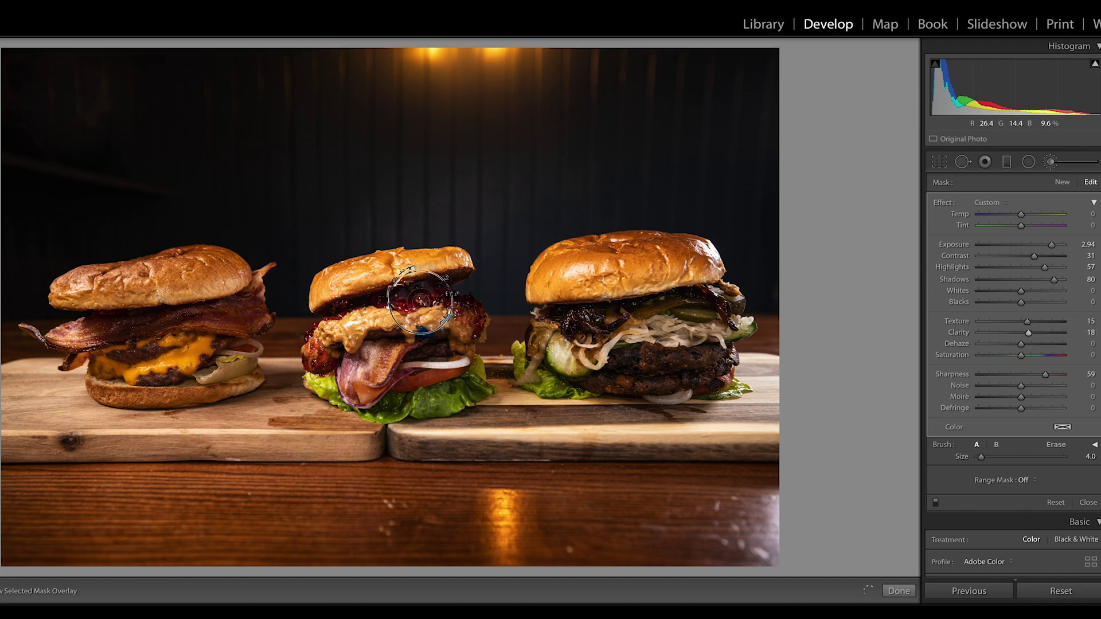
scroll(424, 344, "down", 1)
scroll(424, 321, "up", 3)
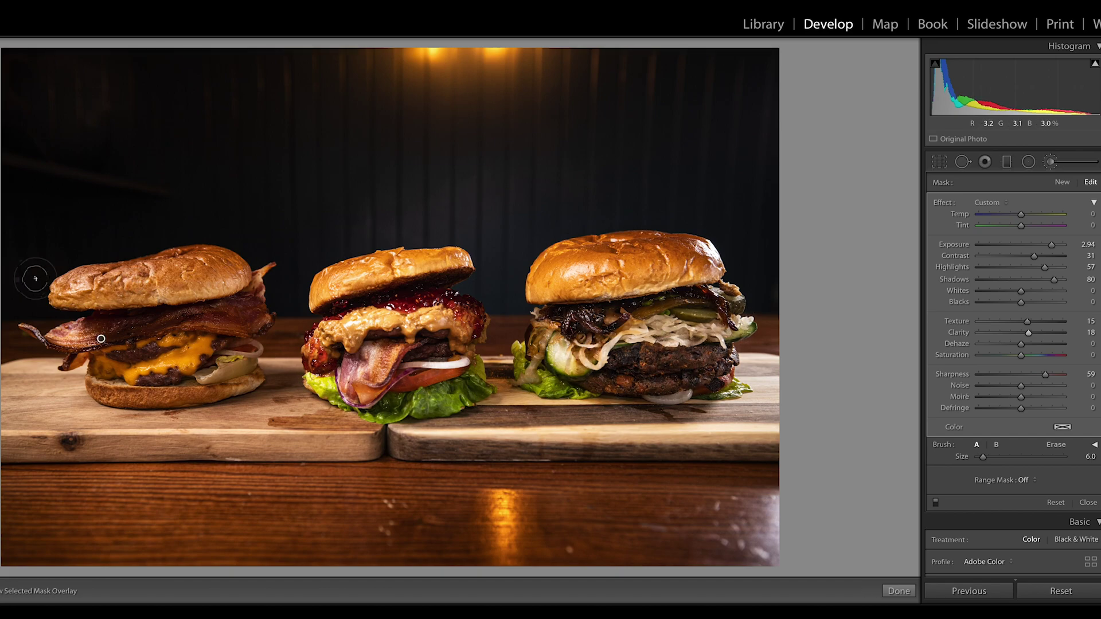
Extend the brightening mask across the left and middle burgers' top buns
mouse_move(35, 279)
left_mouse_down()
mouse_move(63, 293)
mouse_move(235, 276)
left_mouse_up()
mouse_move(319, 281)
left_mouse_down()
mouse_move(538, 302)
mouse_move(628, 275)
mouse_move(723, 270)
left_mouse_up()
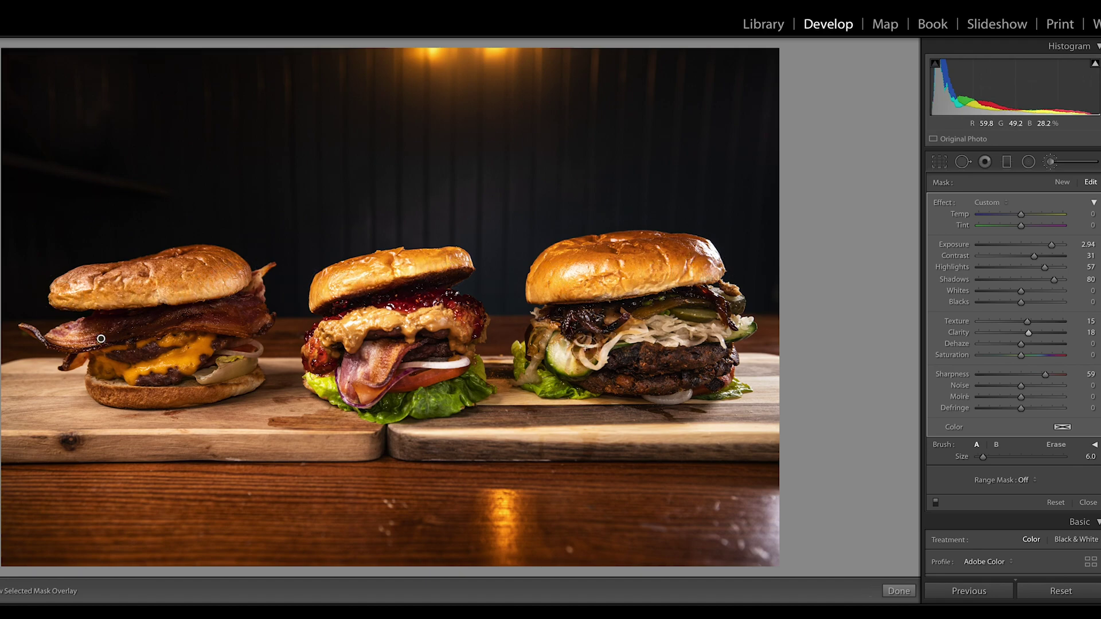
left_click(1062, 183)
Paint a darkening brush on the right burger's bun at Exposure -2.75, Shadows -20, size 5.0
left_click_drag(1039, 245, 1013, 245)
left_click_drag(1042, 279, 1012, 279)
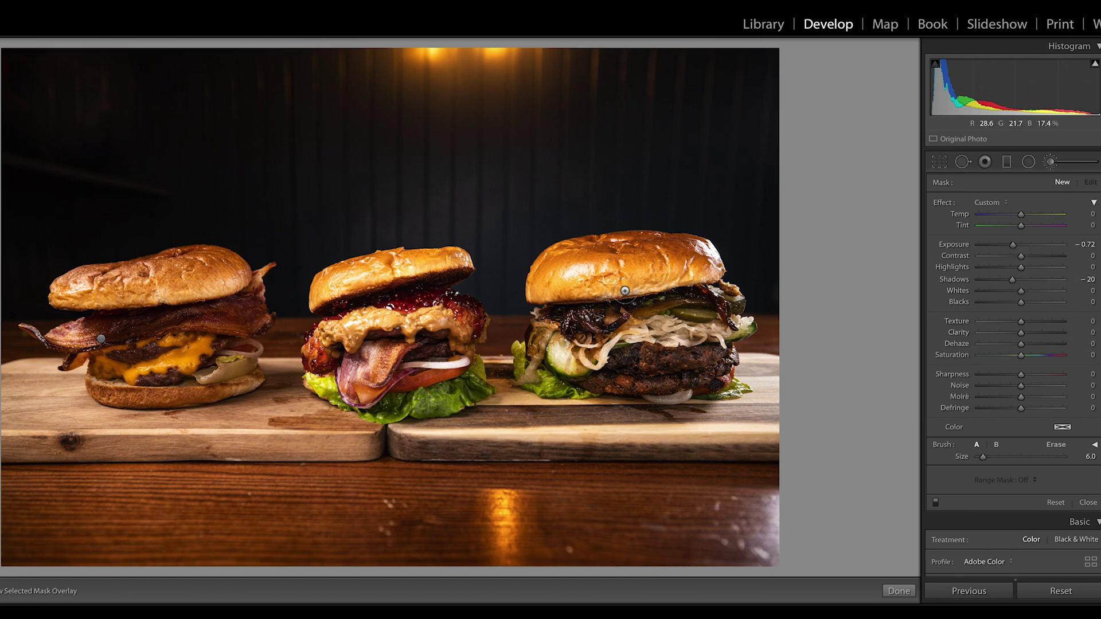
left_click_drag(541, 272, 530, 284)
left_click_drag(1013, 245, 1006, 244)
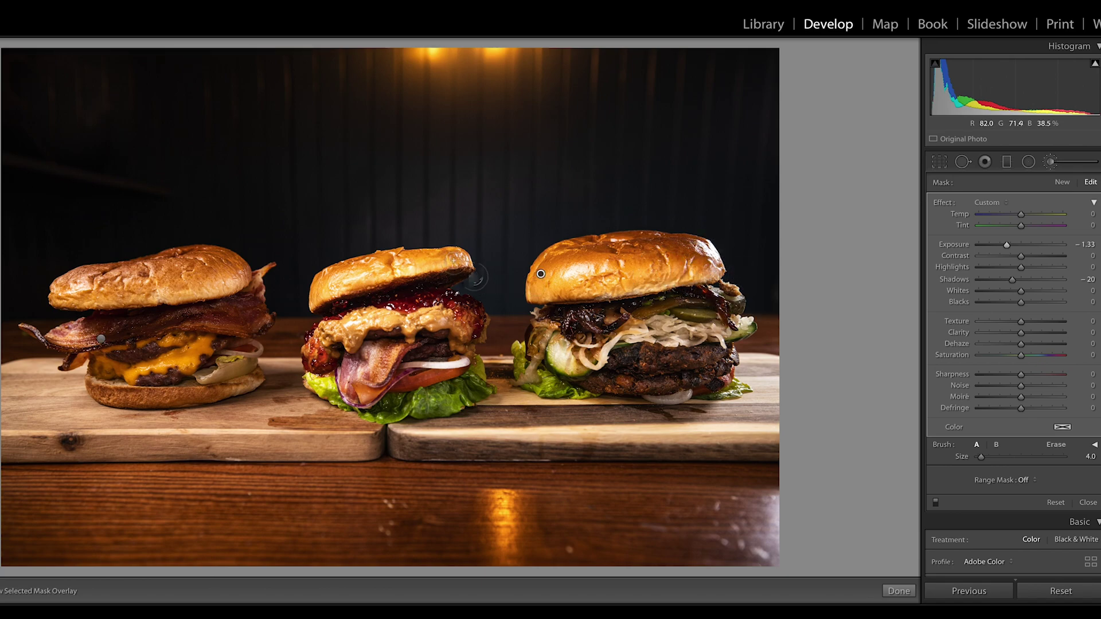
left_click_drag(1006, 245, 992, 245)
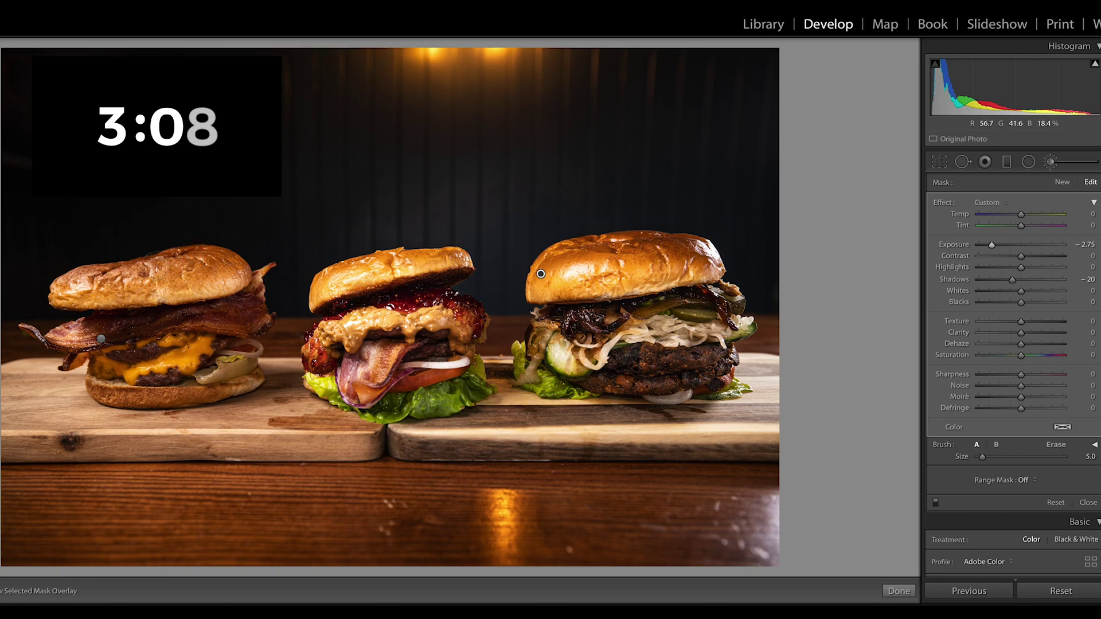
key("bracketright")
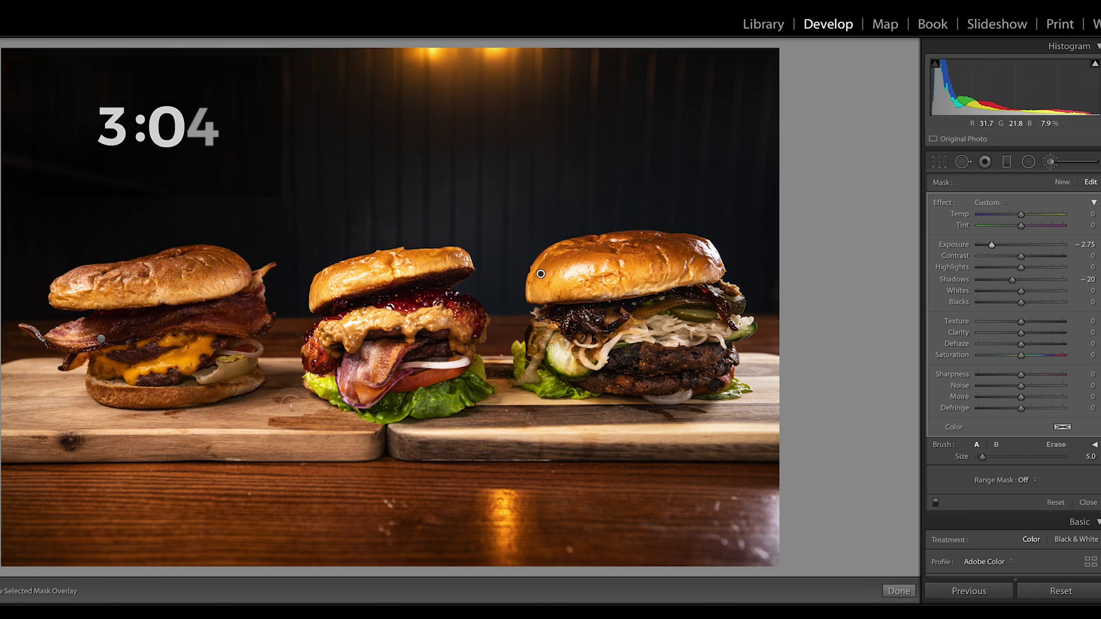
Draw a graduated filter over the lower table: Sharpness -33, Texture -29, Clarity -30, Saturation -14
key("m")
left_click_drag(406, 504, 407, 388)
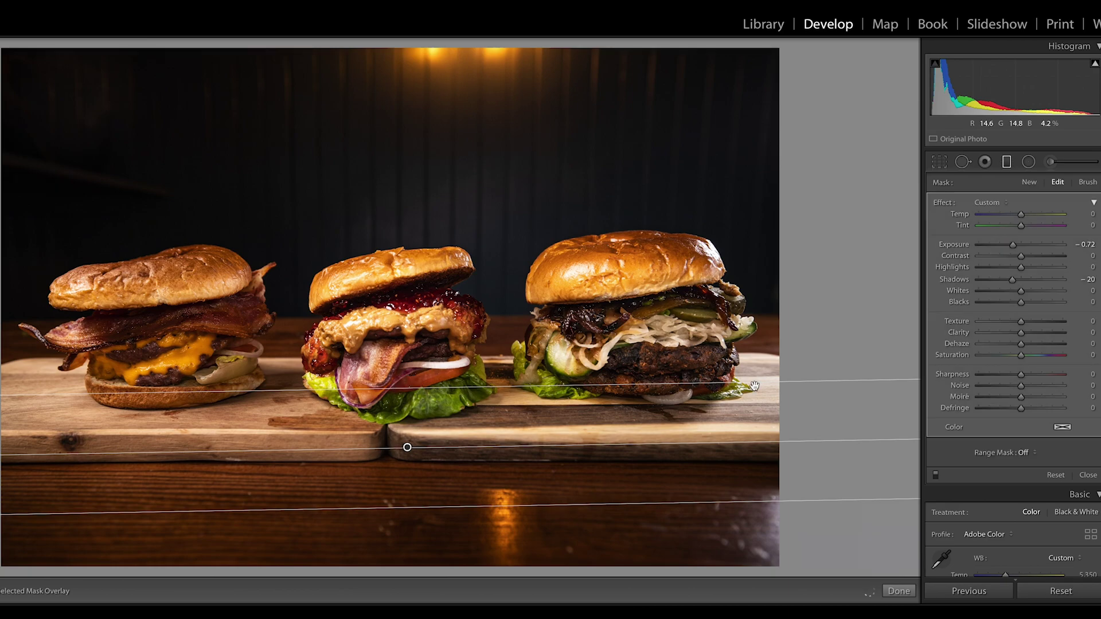
left_click_drag(1011, 372, 1008, 373)
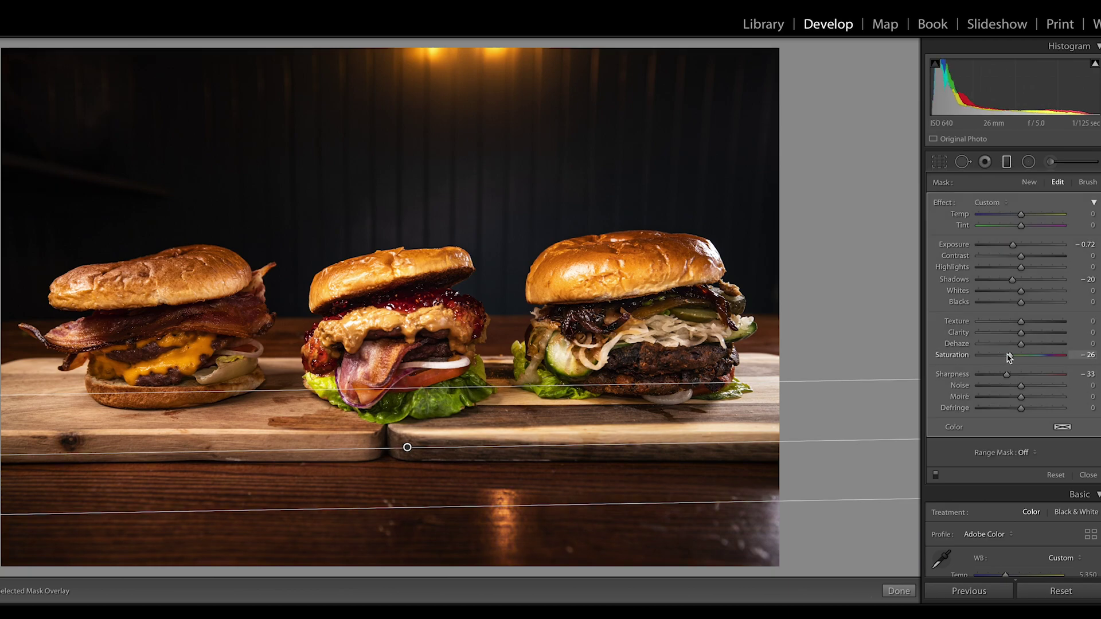
mouse_move(1021, 321)
left_mouse_down()
mouse_move(1009, 321)
mouse_move(1014, 355)
mouse_move(1007, 333)
left_mouse_up()
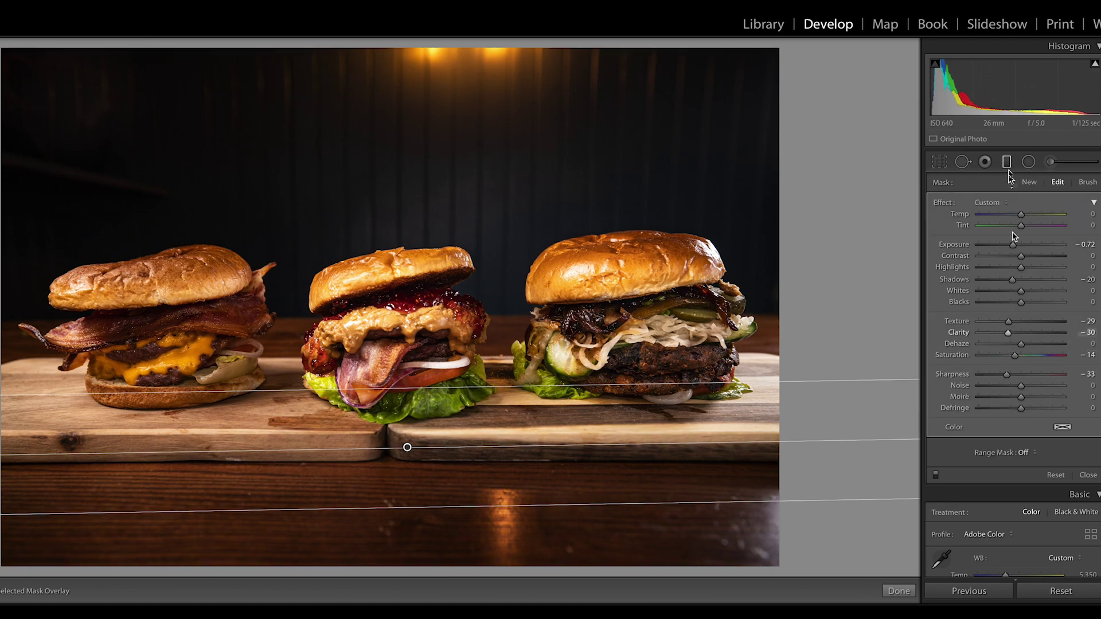
left_click(935, 475)
left_click(935, 475)
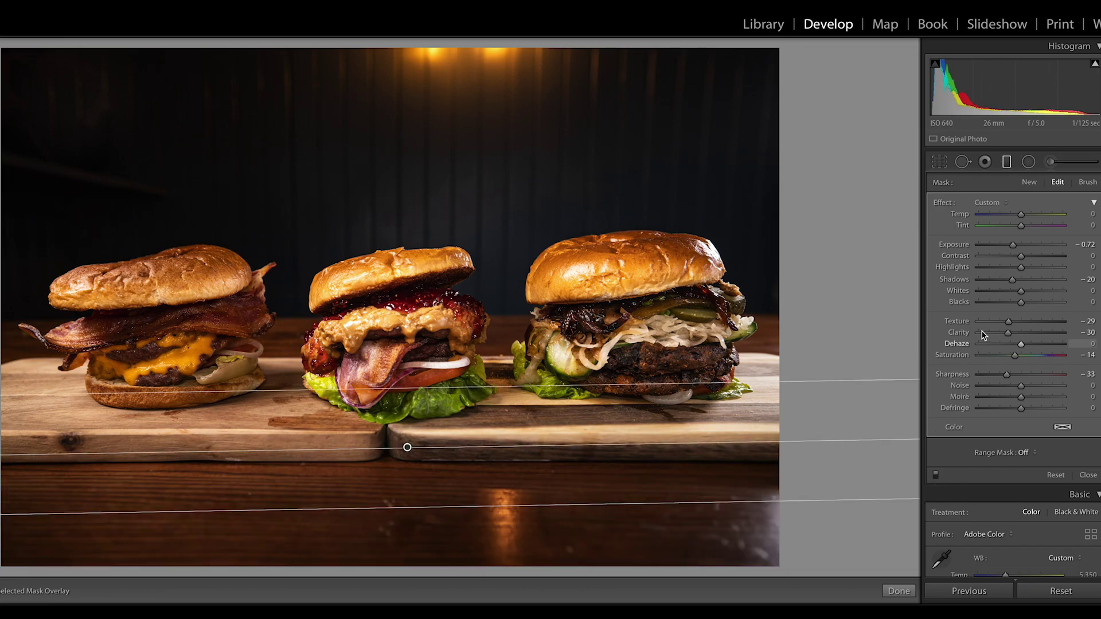
left_click(1007, 162)
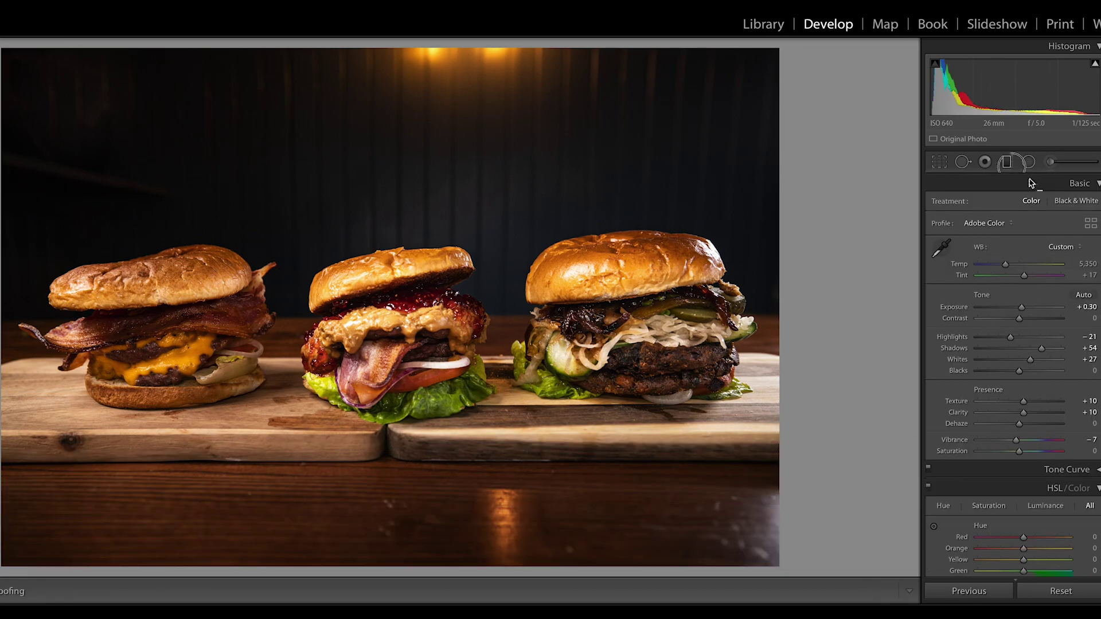
scroll(1078, 275, "down", 3)
Try Upright Level, then rotate the photo to -0.47° and compare before and after
scroll(1070, 541, "down", 8)
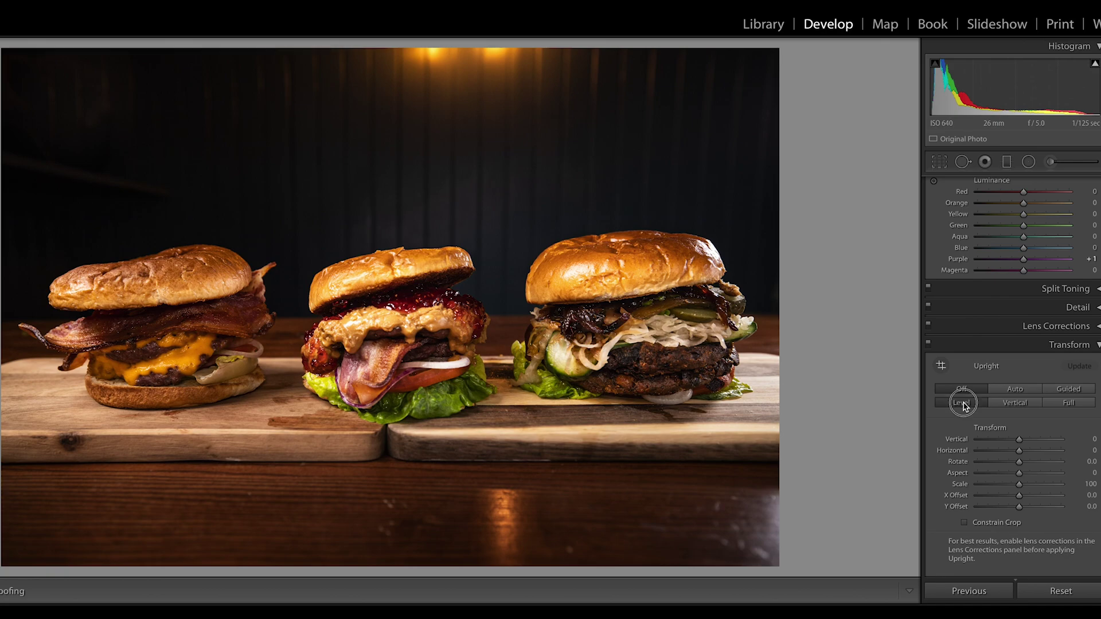
left_click(961, 403)
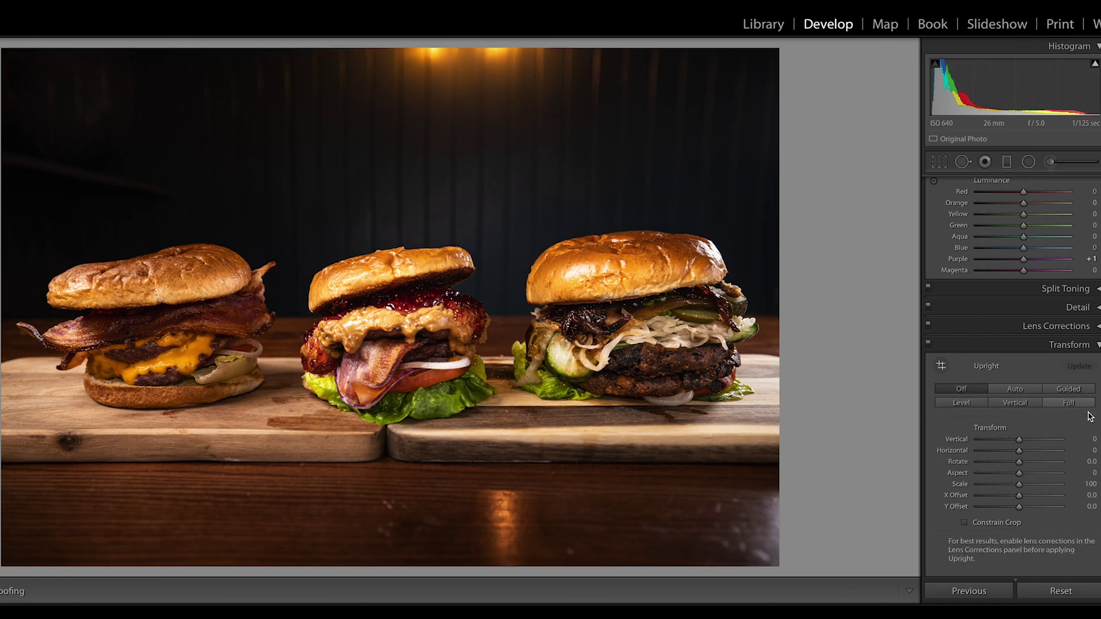
scroll(975, 344, "up", 10)
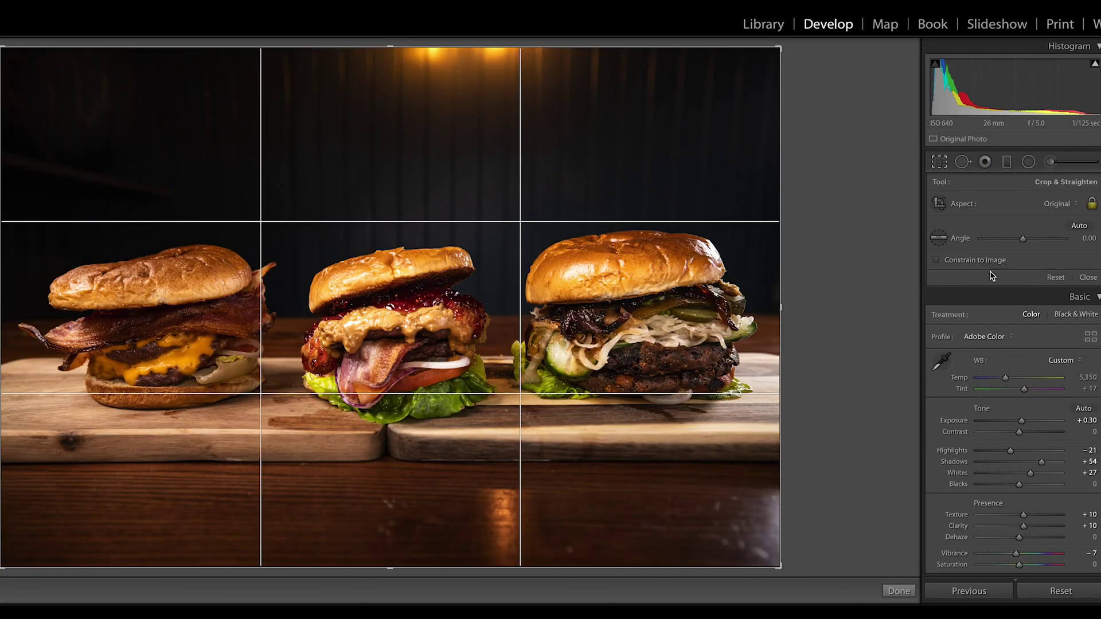
left_click_drag(1025, 241, 1024, 241)
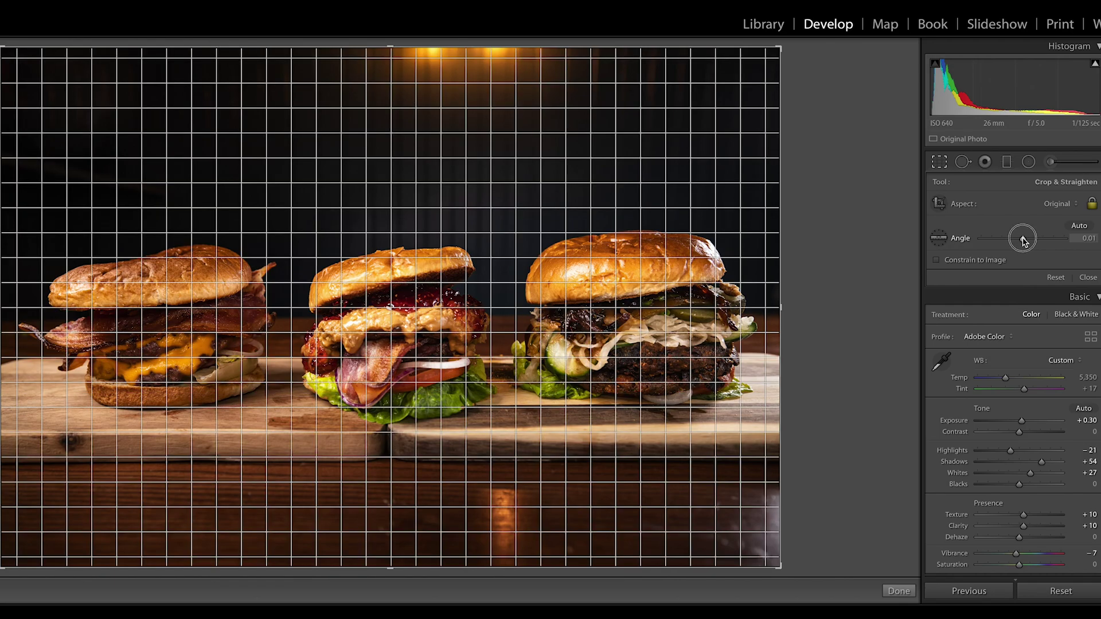
left_click_drag(1025, 241, 1024, 241)
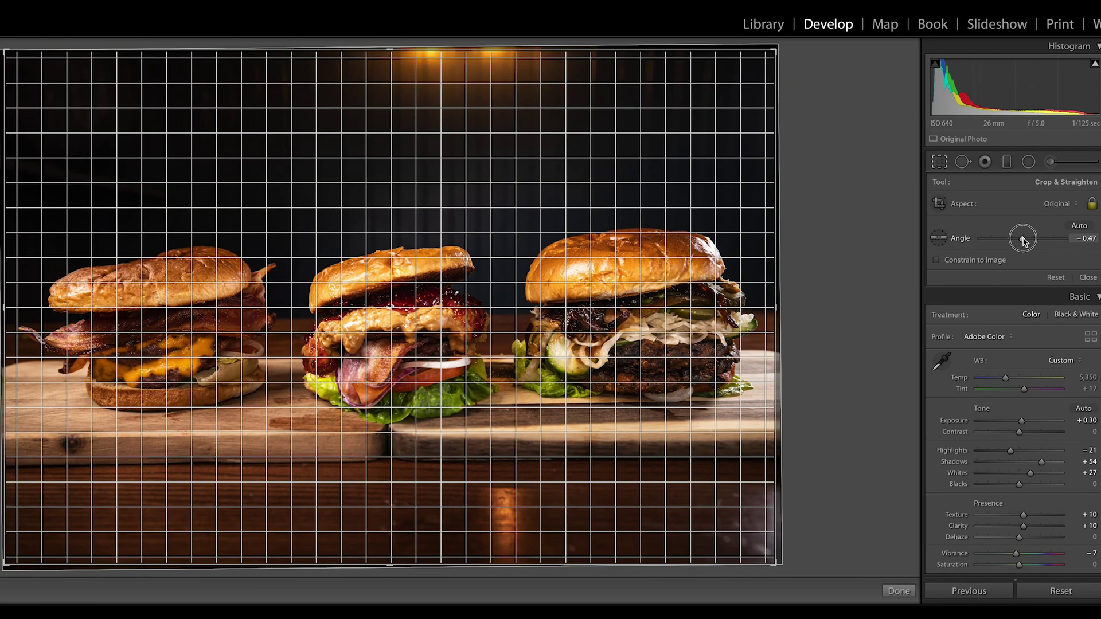
left_click_drag(1024, 241, 1024, 241)
left_click(938, 163)
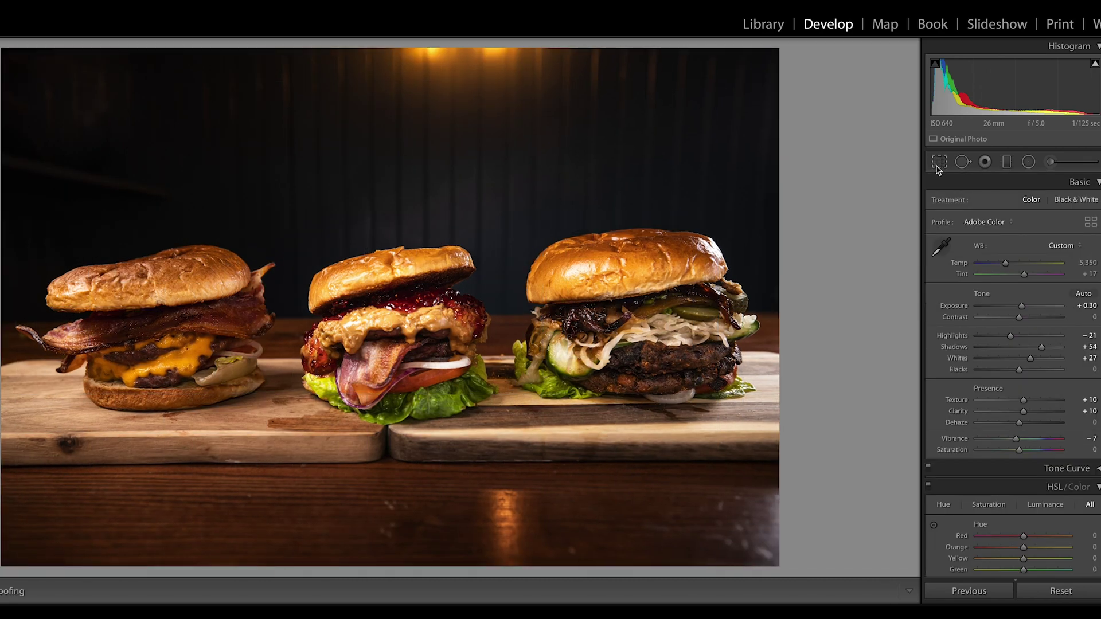
key("backslash")
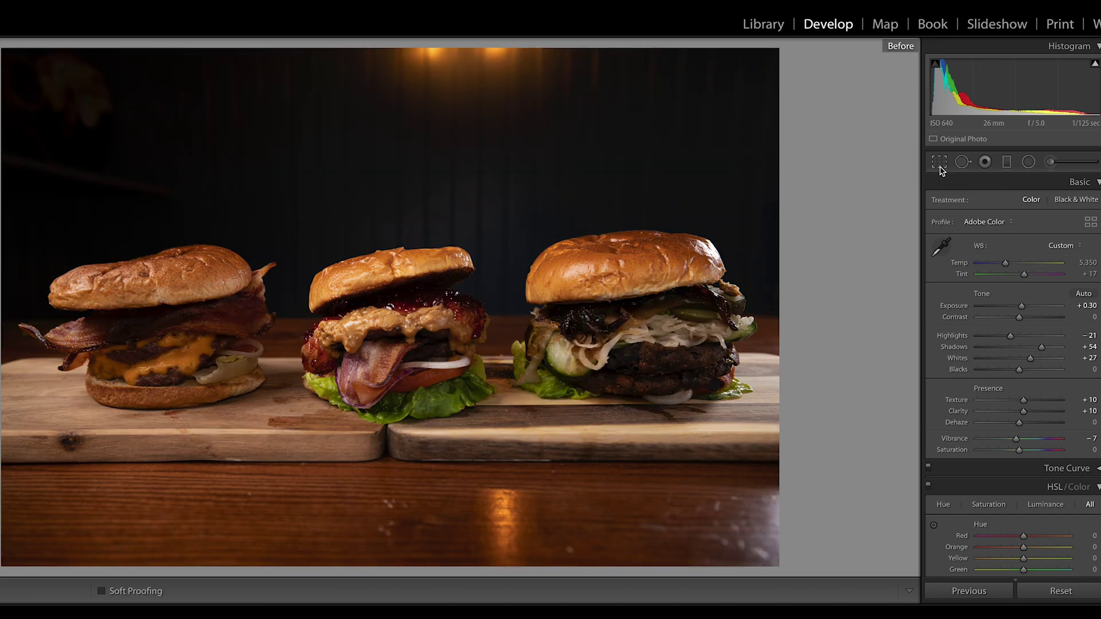
key("backslash")
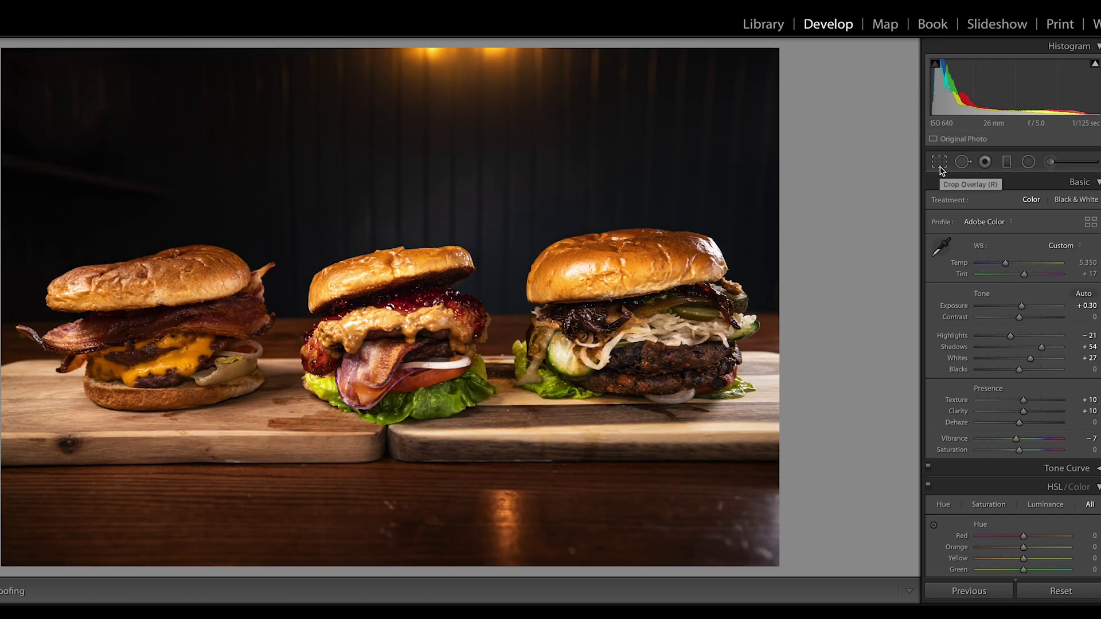
left_click(1050, 162)
Paint a brush stroke at Exposure -2.06, Shadows -94, Blacks -60, Texture -26, Clarity -28, Sharpness -30
scroll(768, 389, "down", 3)
left_click(392, 424)
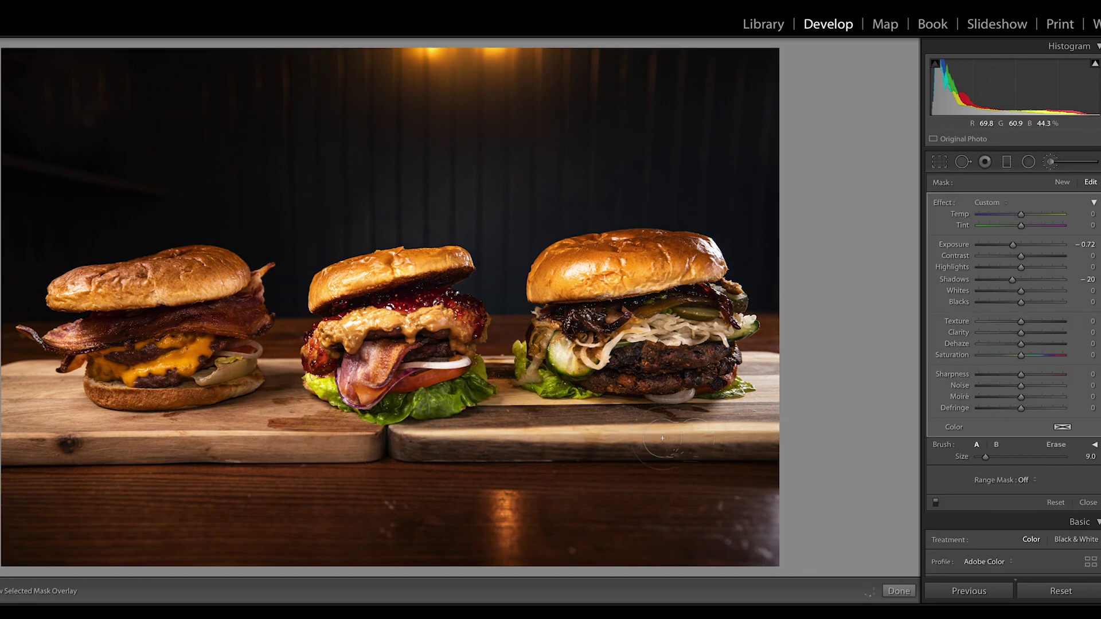
scroll(60, 379, "up", 4)
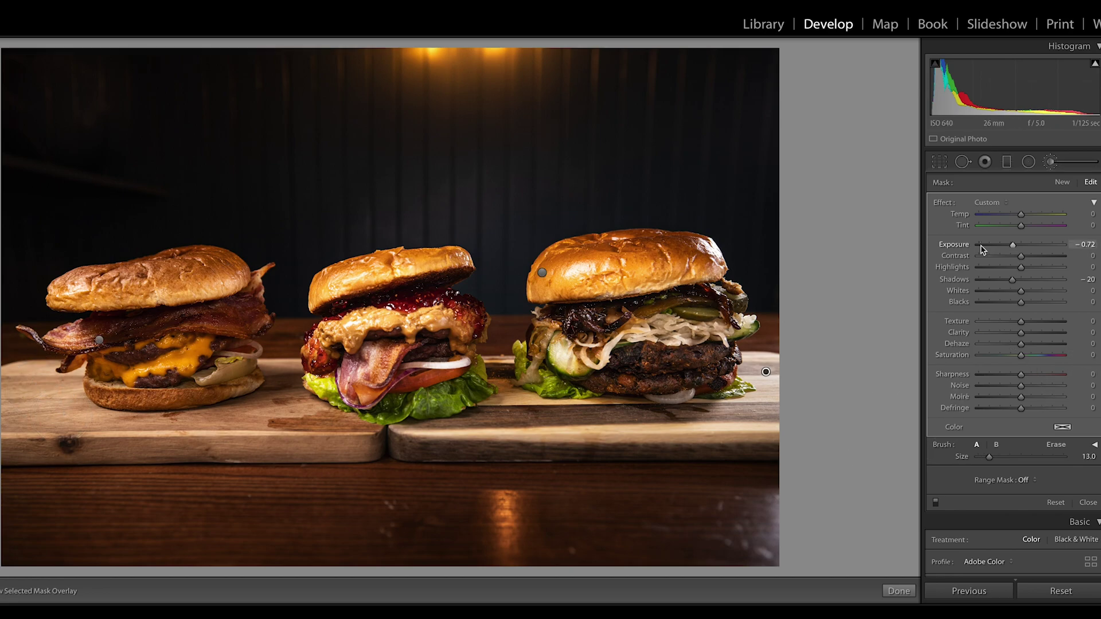
left_click(998, 244)
left_click(981, 280)
left_click(980, 302)
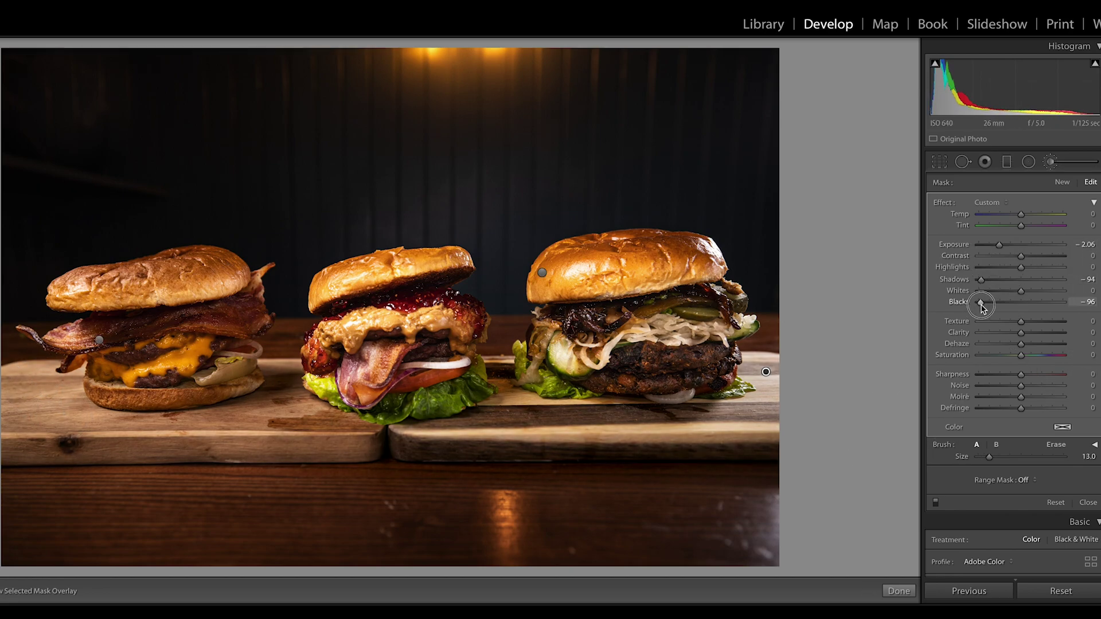
left_click(995, 303)
left_click(1009, 321)
left_click(1009, 333)
left_click(1008, 374)
left_click(935, 503)
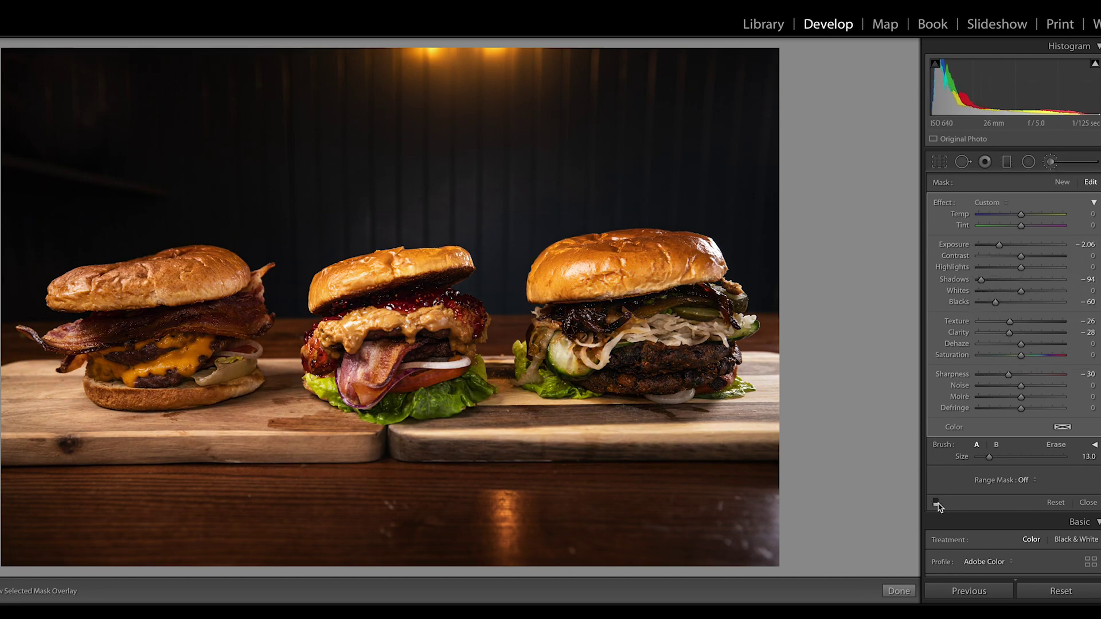
left_click(936, 503)
left_click(1049, 162)
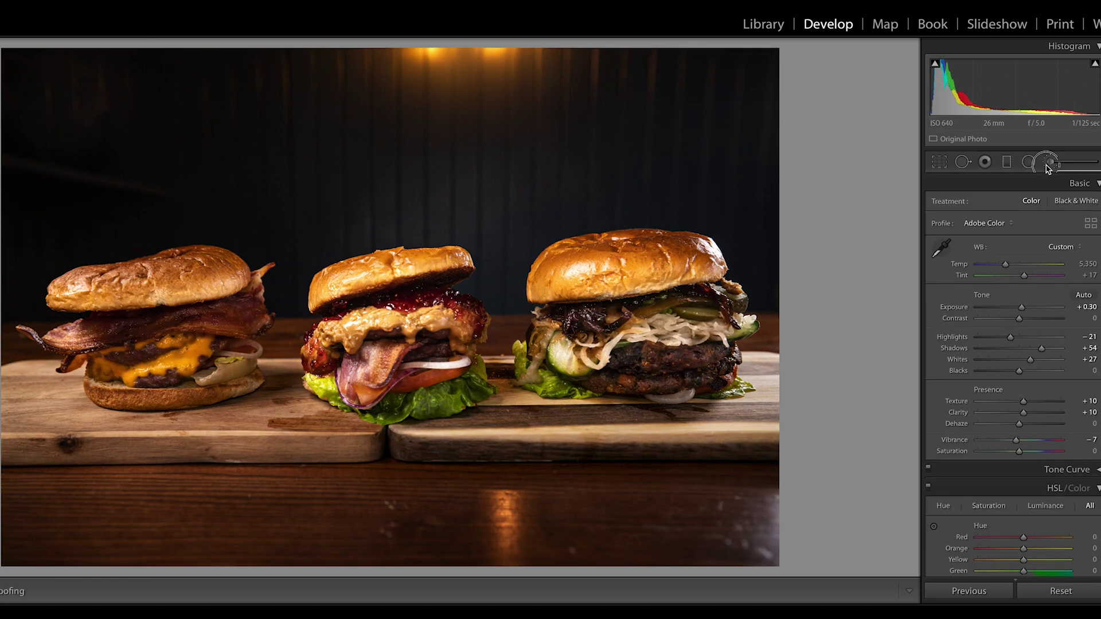
Open the photo in Photoshop CC 2019 via Edit In, accepting the Camera Raw warning
right_click(321, 212)
mouse_move(447, 320)
left_click(510, 321)
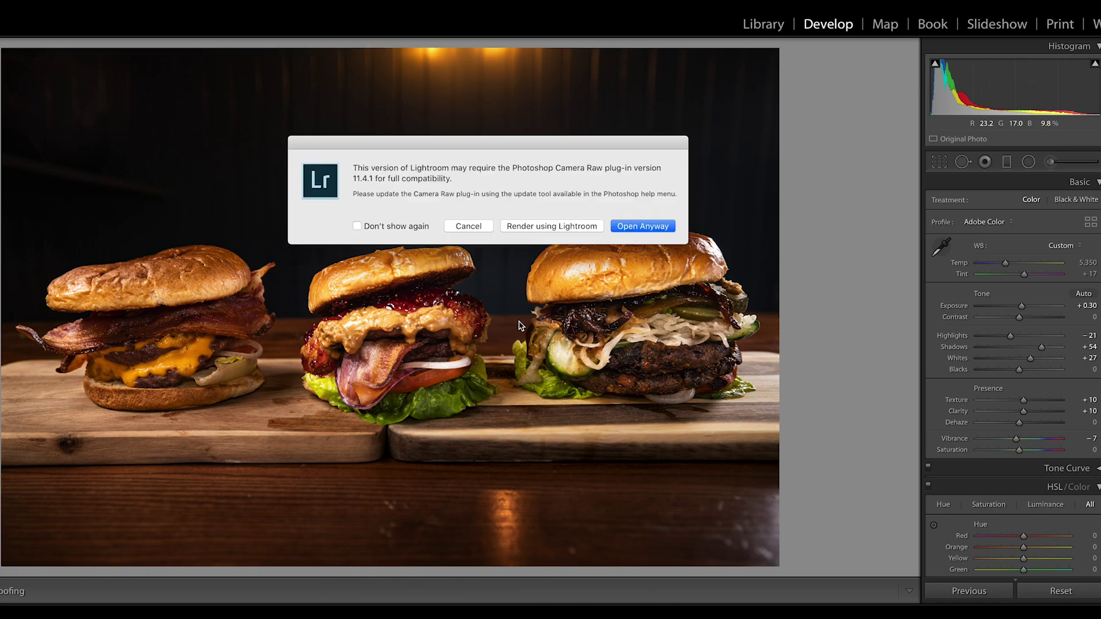
left_click(631, 223)
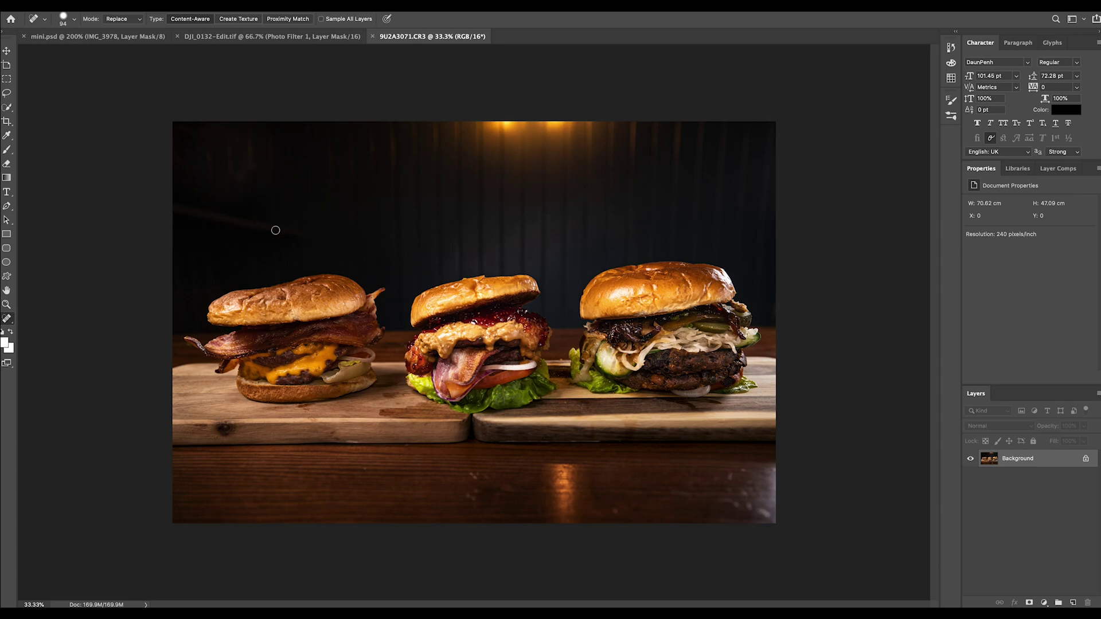
Set the Spot Healing Brush to 94 px and heal a speck on the table
key("l")
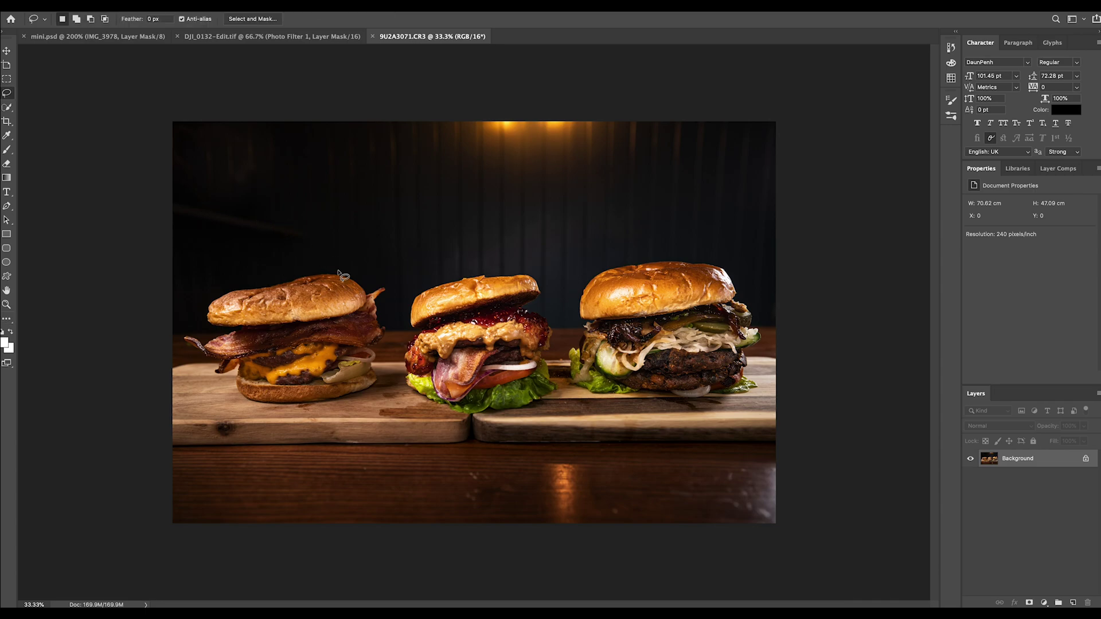
key("j")
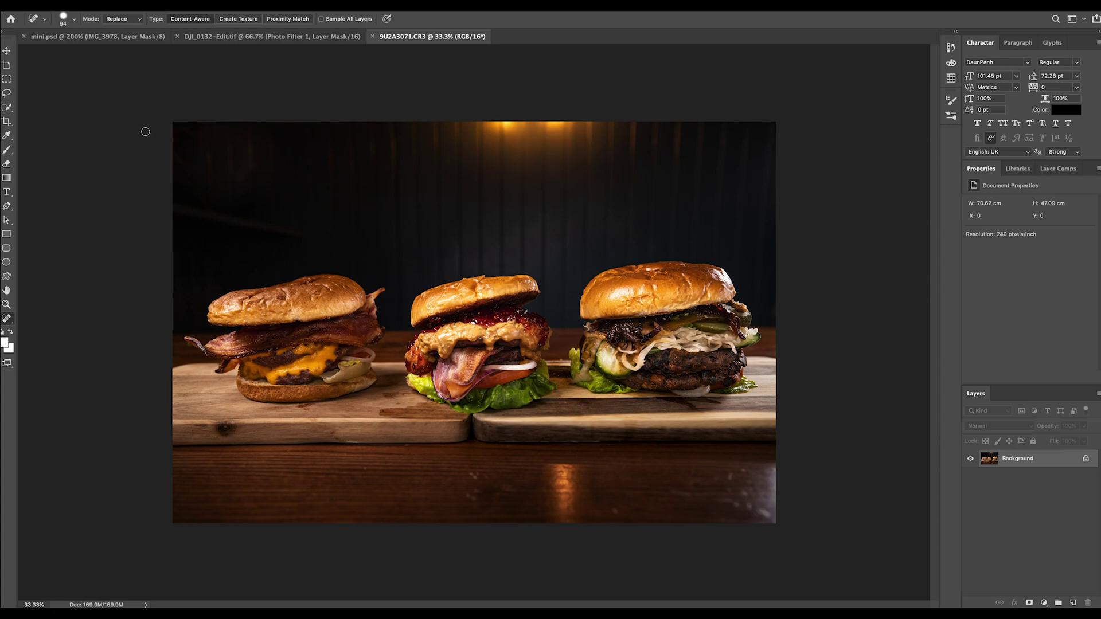
left_click(75, 20)
left_click_drag(90, 49, 80, 48)
left_click(98, 224)
left_click(485, 476)
At 280 px, heal the backdrop blemishes left of the first burger and several table specks
key("bracketright")
key("bracketright")
key("bracketright")
left_click(284, 229)
left_click(241, 221)
left_click_drag(241, 212, 278, 226)
left_click(724, 478)
left_click(728, 496)
left_click(696, 495)
left_click(712, 497)
left_click(767, 487)
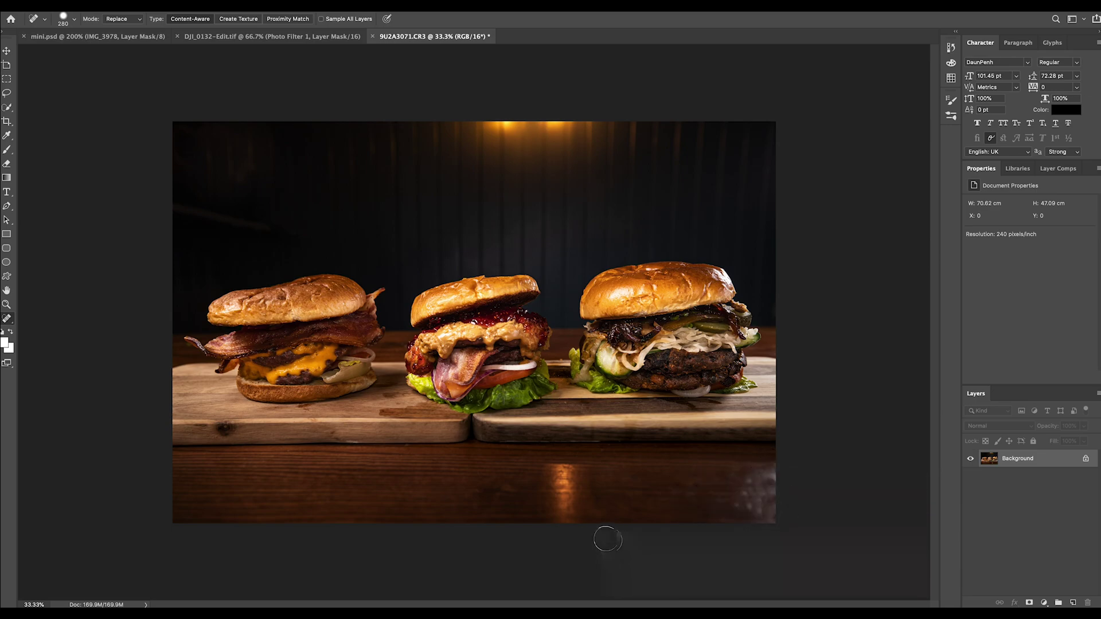
Enlarge the brush to 400 px and heal the bright reflections below the middle burger
left_click(124, 18)
left_click(74, 19)
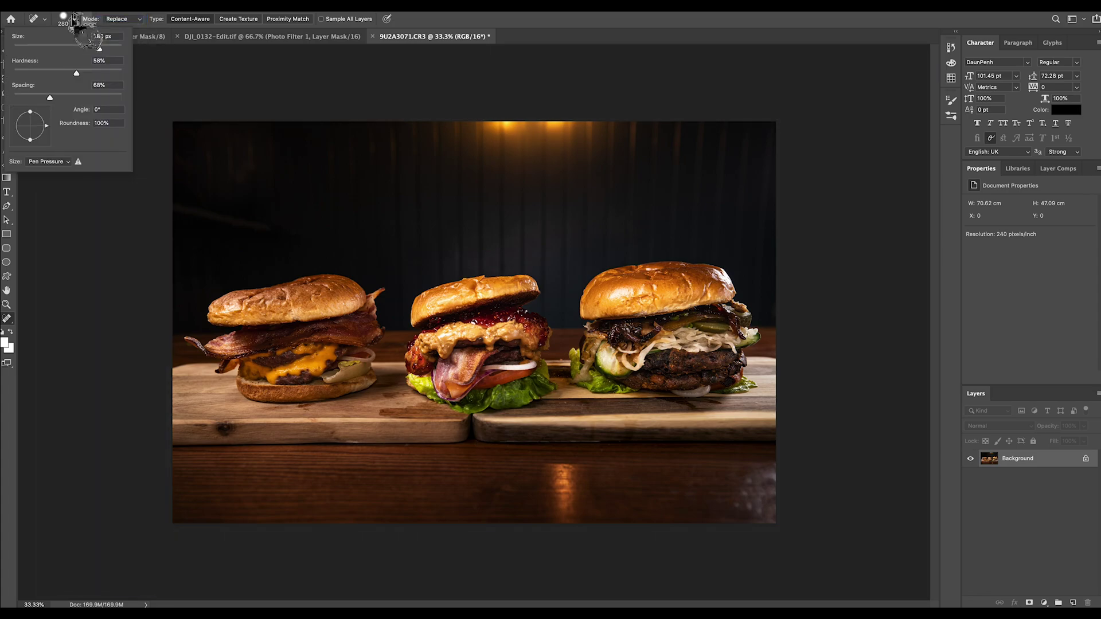
mouse_move(99, 49)
left_mouse_down()
mouse_move(83, 73)
mouse_move(110, 49)
left_mouse_up()
left_click(558, 467)
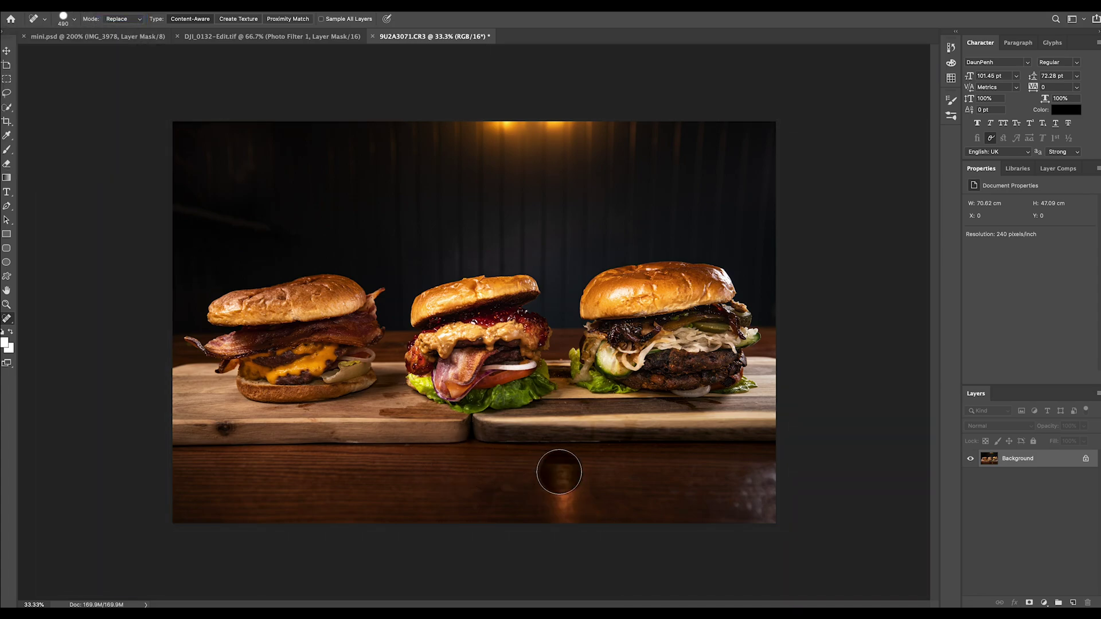
left_click_drag(561, 473, 565, 501)
left_click(563, 516)
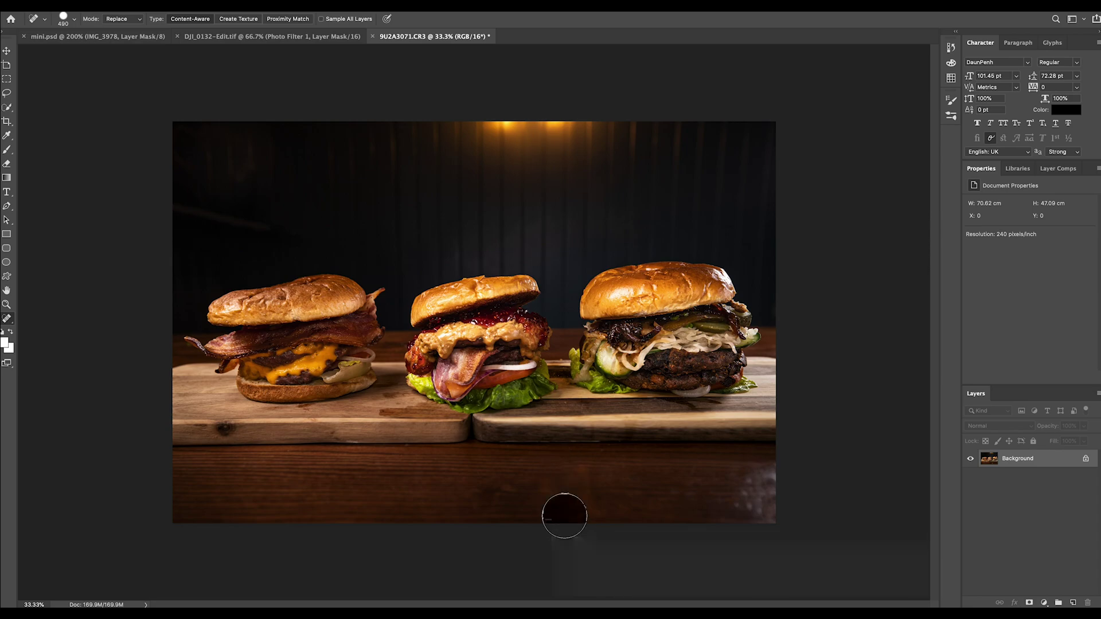
left_click(760, 472)
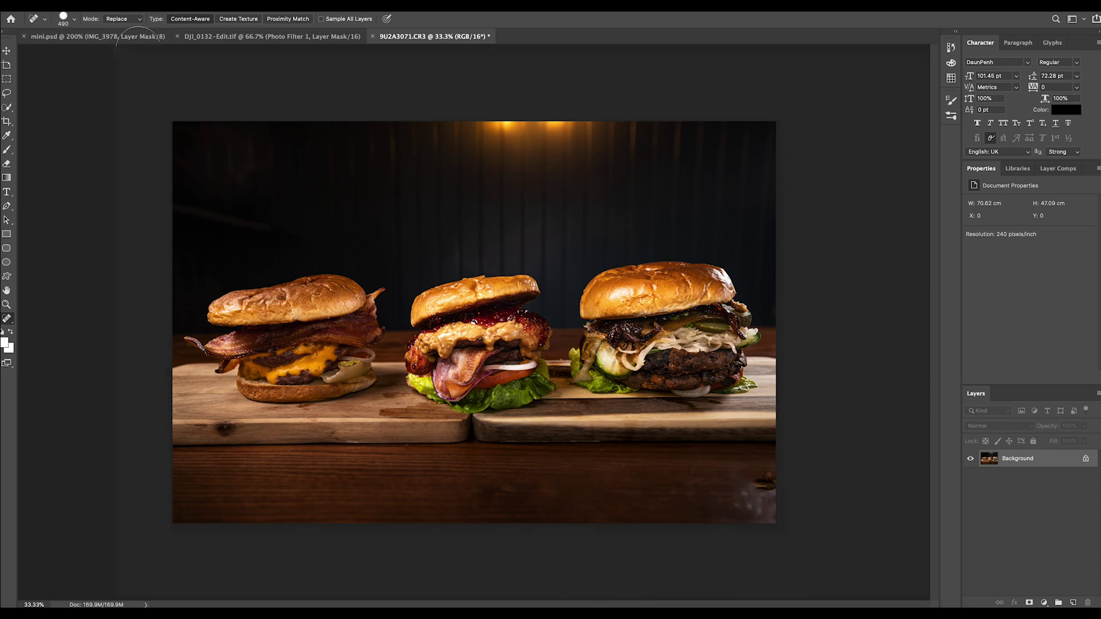
Set the brush size to 1625 and save the retouched photo as 9U2A3071-Edit.tif
left_click(74, 18)
type("1625")
key("Return")
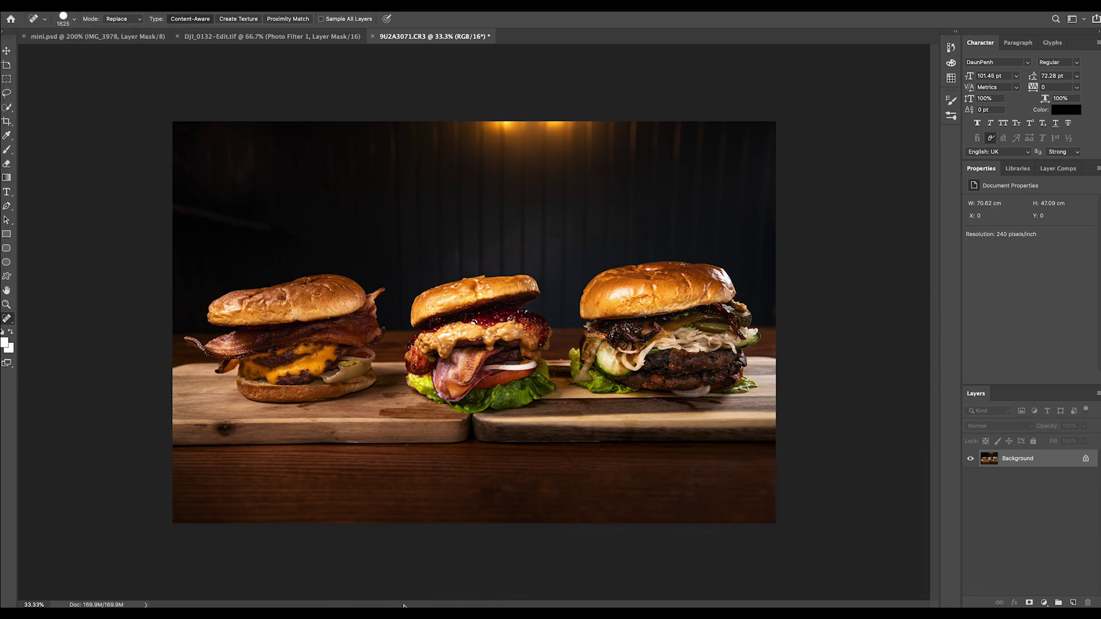
left_click(94, 5)
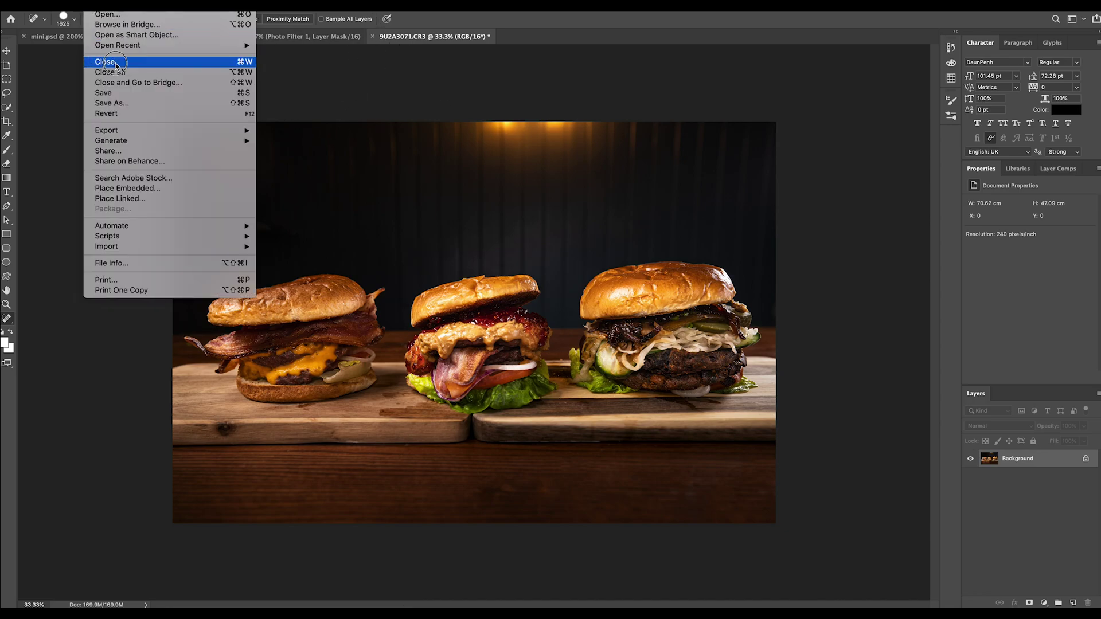
left_click(115, 93)
Return to Lightroom Classic with the healed 9U2A3071-Edit.tif and bring up the Adjustment Brush
mouse_move(5, 198)
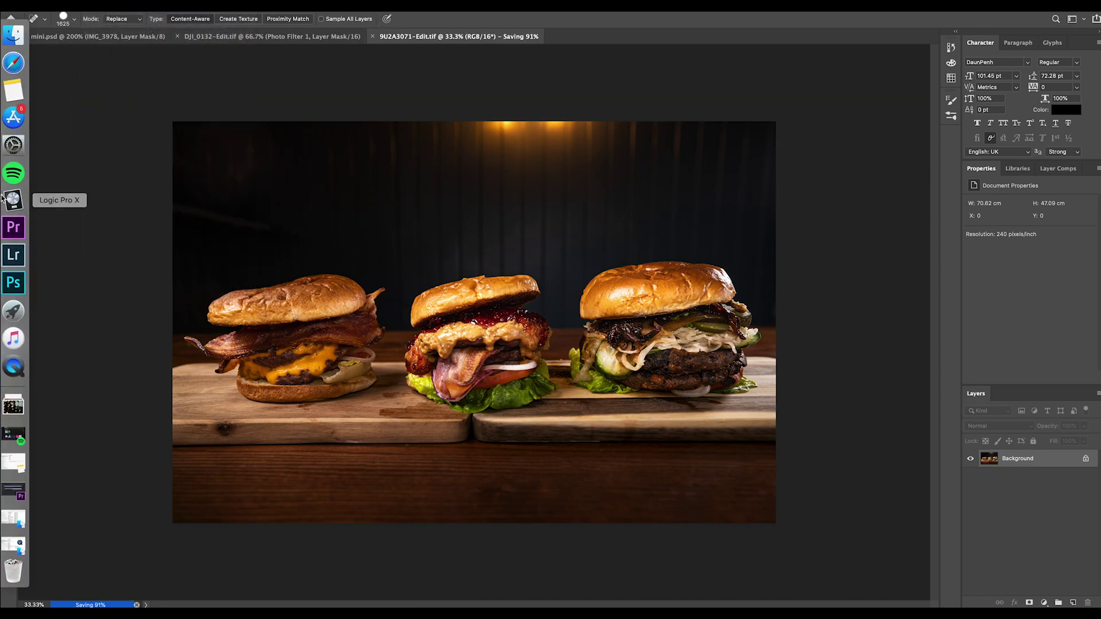
left_click(14, 257)
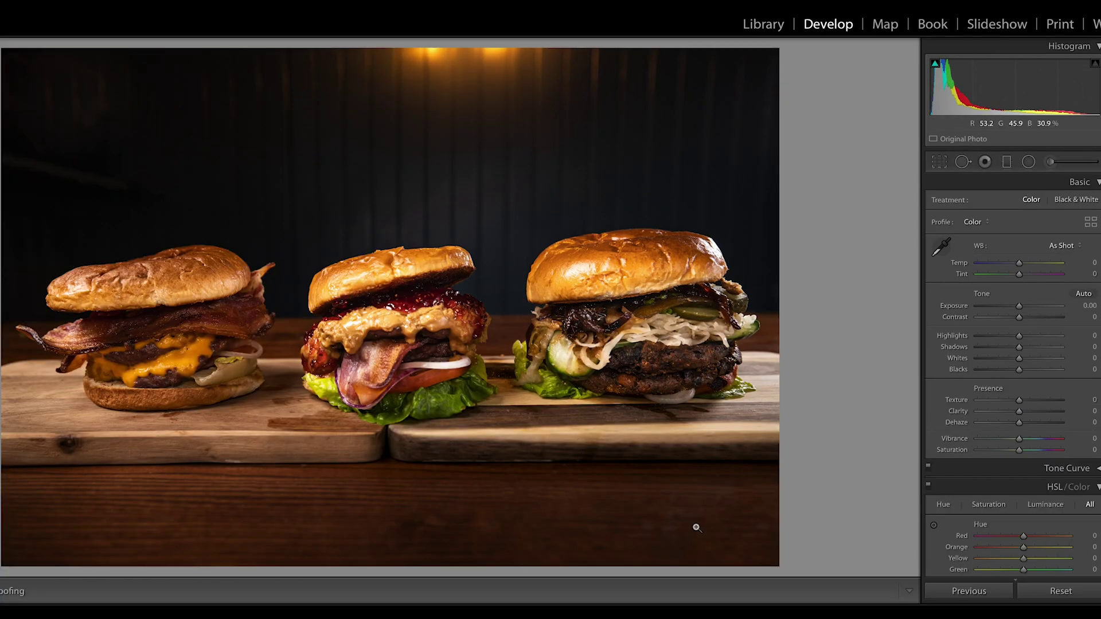
key("k")
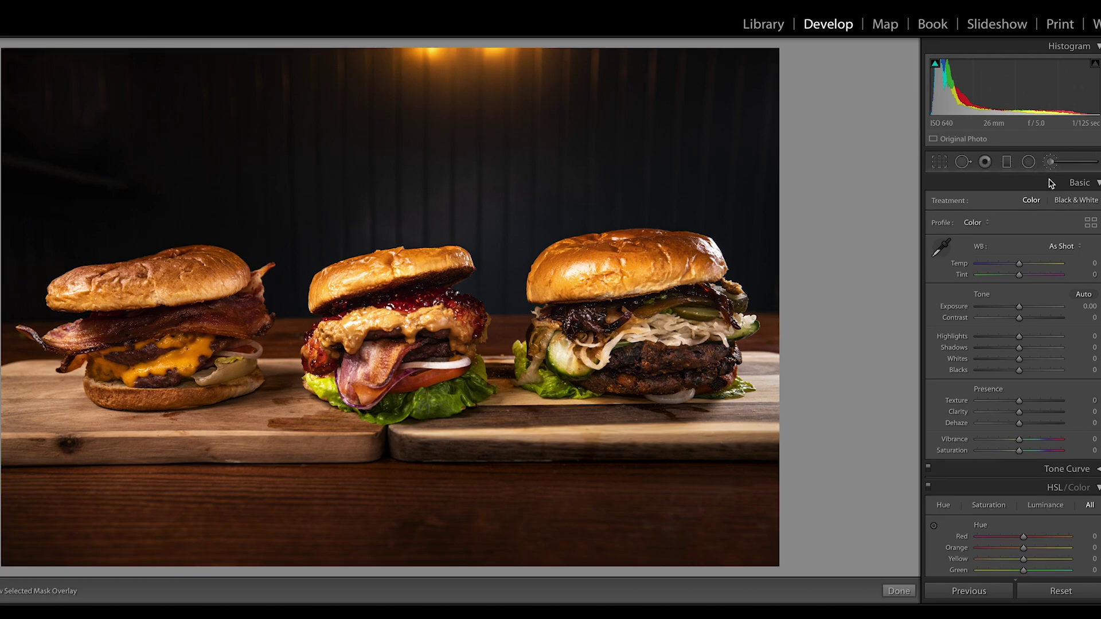
Brush the wall above the left burger dark with Exposure -4.00, Shadows -20, and Blacks -79
left_click_drag(1008, 249, 991, 249)
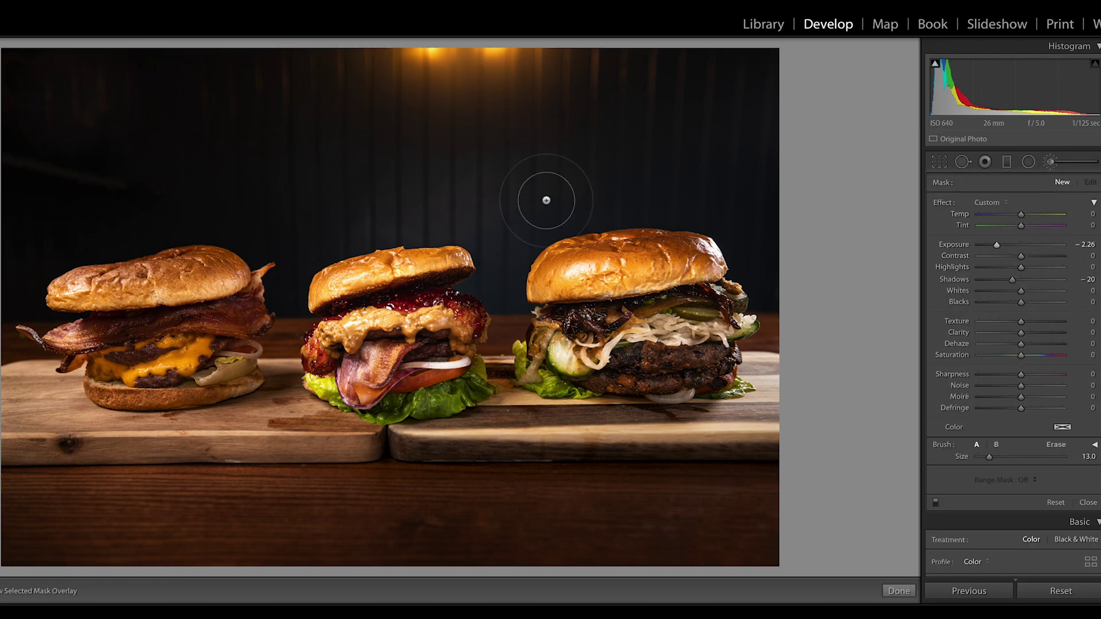
scroll(27, 94, "up", 5)
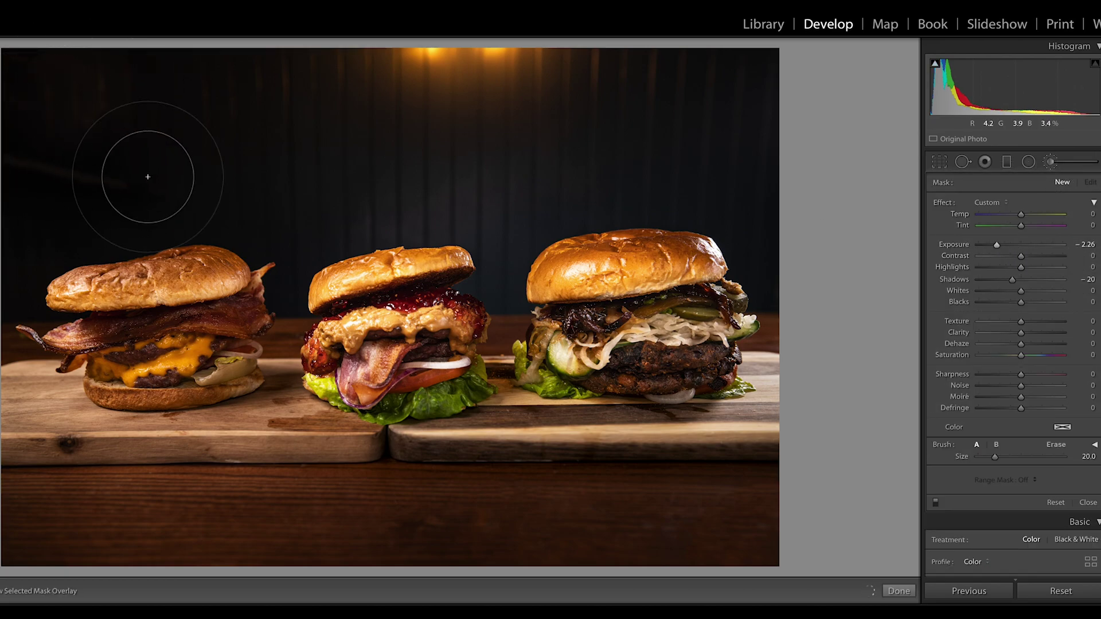
left_click_drag(112, 179, 6, 156)
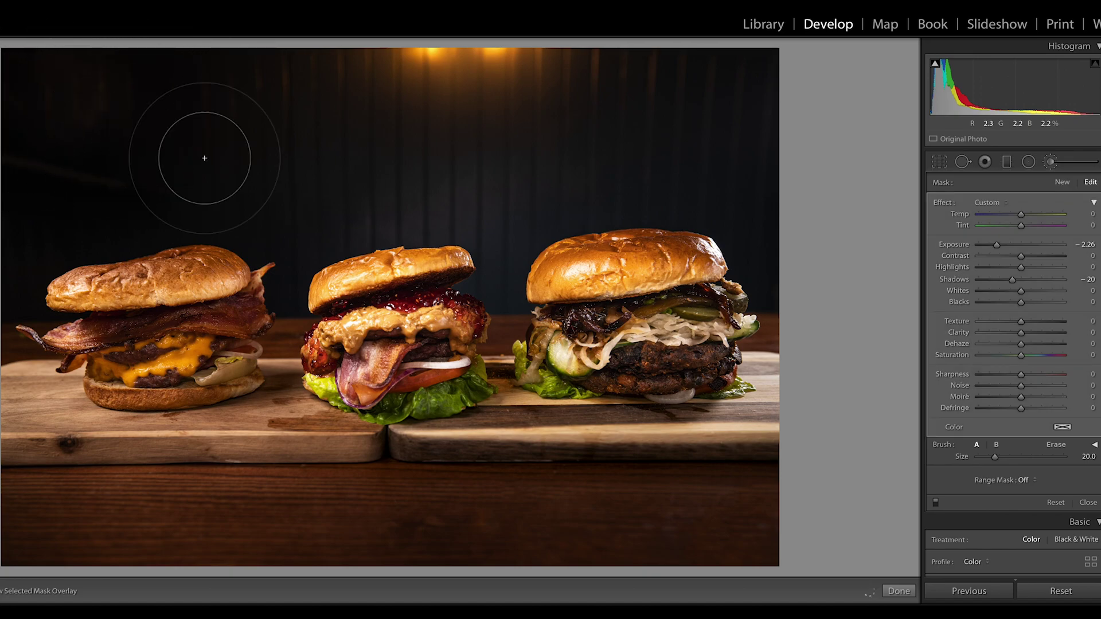
left_click_drag(996, 244, 974, 245)
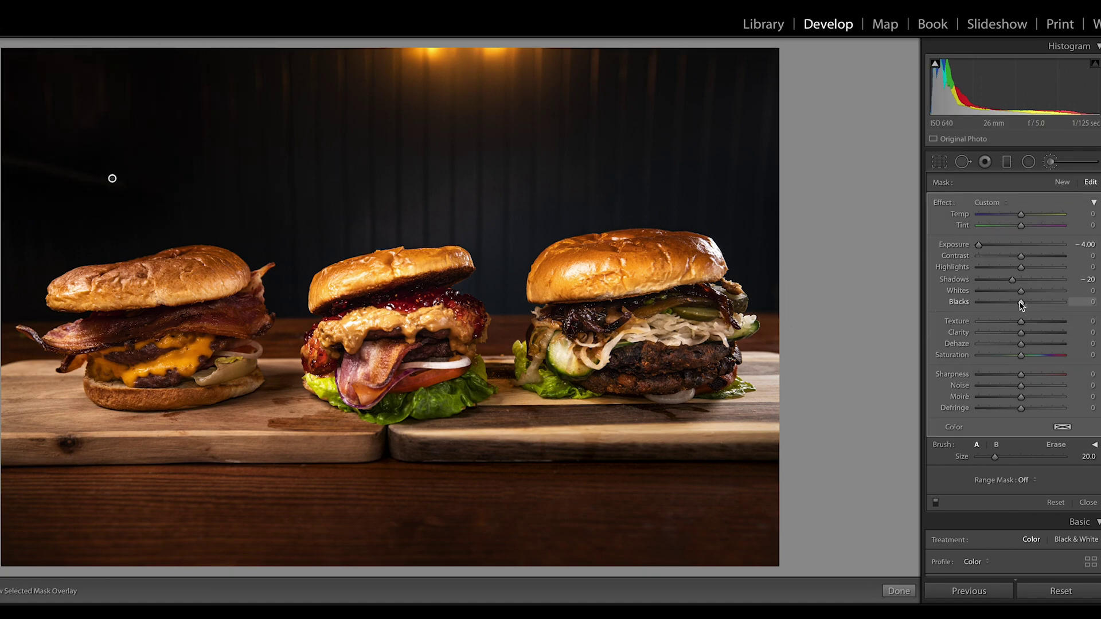
left_click_drag(1020, 302, 975, 299)
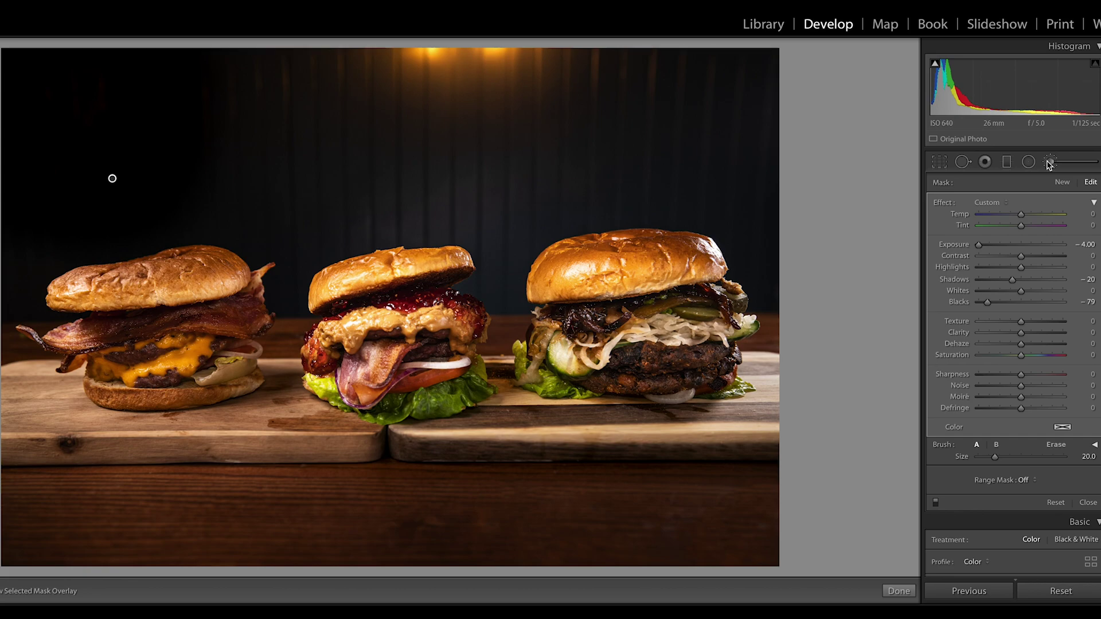
left_click(1049, 163)
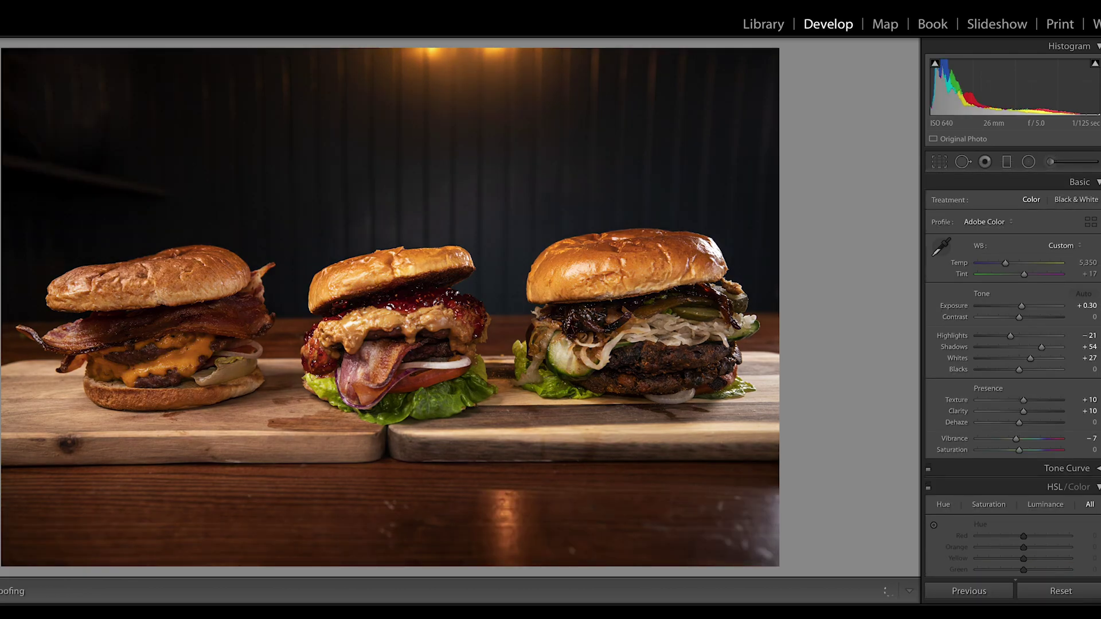
key("ctrl+shift+r")
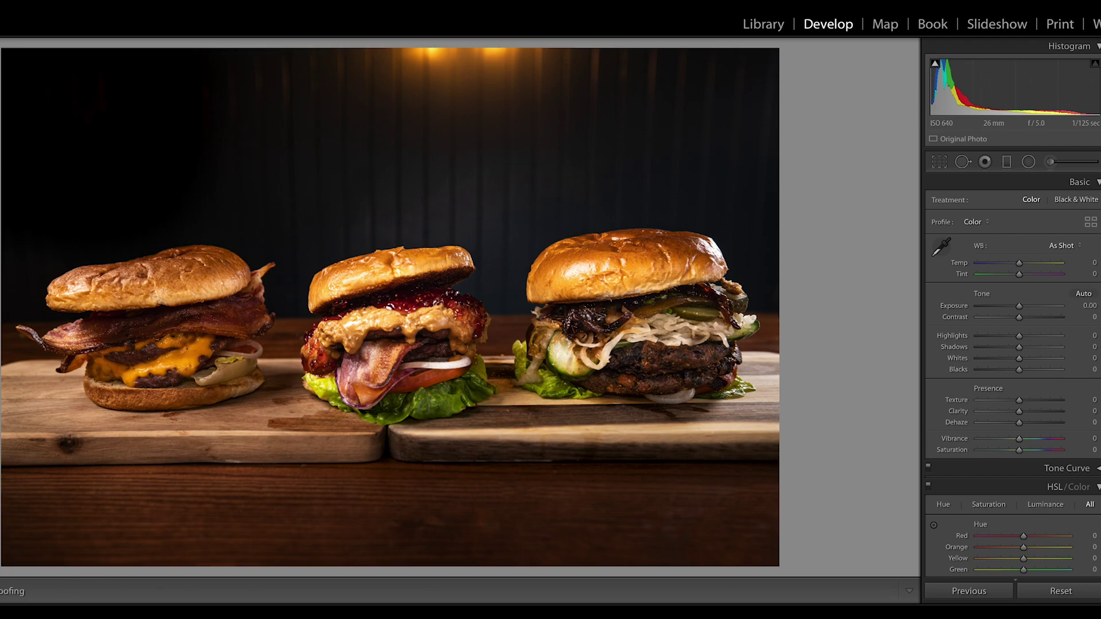
Brighten the left burger's filling with a radial filter at Exposure +0.72 and Shadows +66
left_click(1028, 161)
left_click_drag(154, 340, 261, 381)
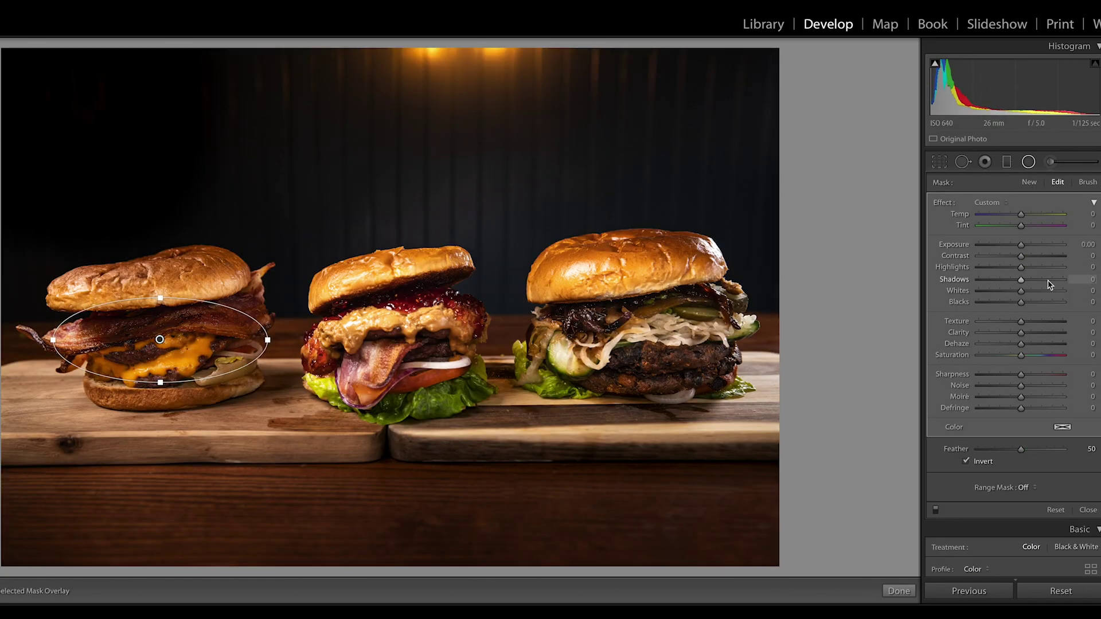
left_click_drag(1021, 267, 1030, 246)
double_click(1052, 269)
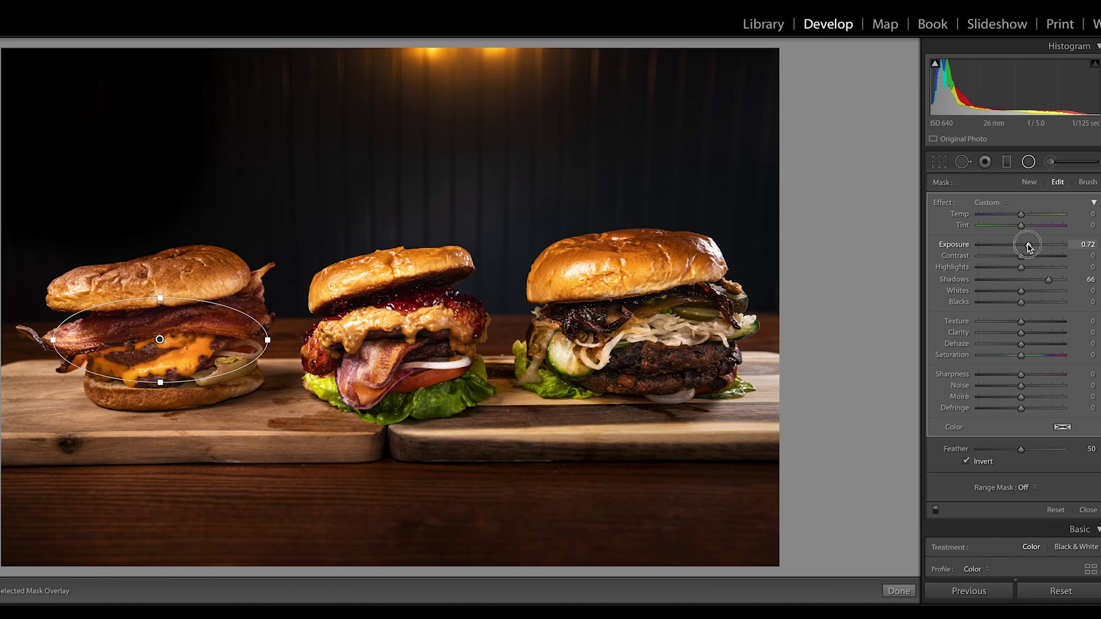
Paint a brush over the right burger's bun with Highlights -86 and Exposure reset to zero
left_click(1049, 162)
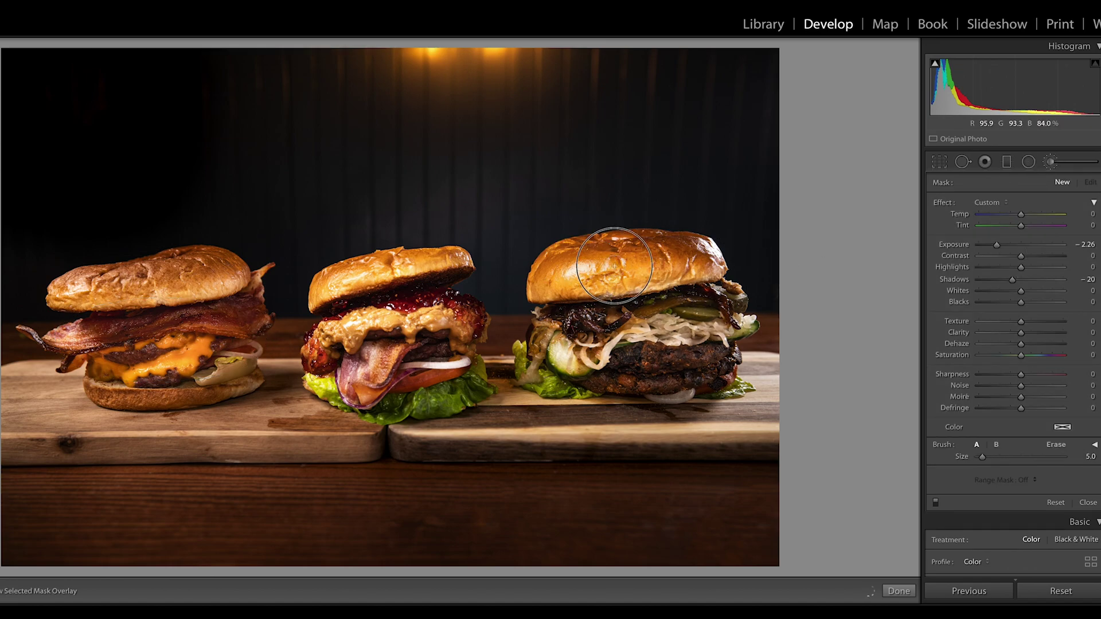
left_click_drag(568, 273, 607, 258)
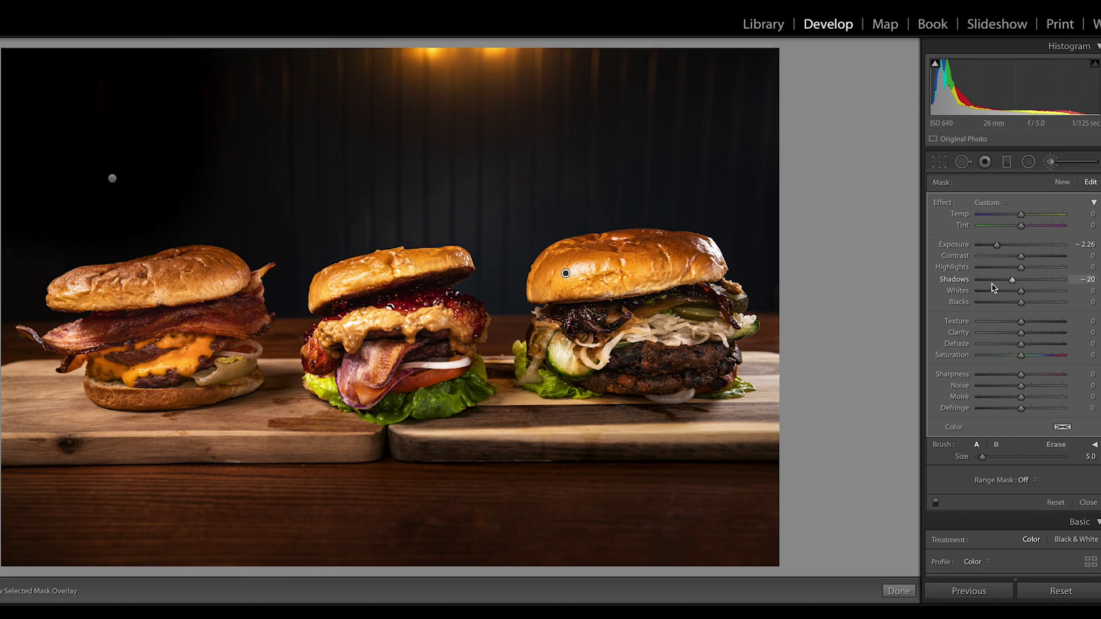
double_click(993, 248)
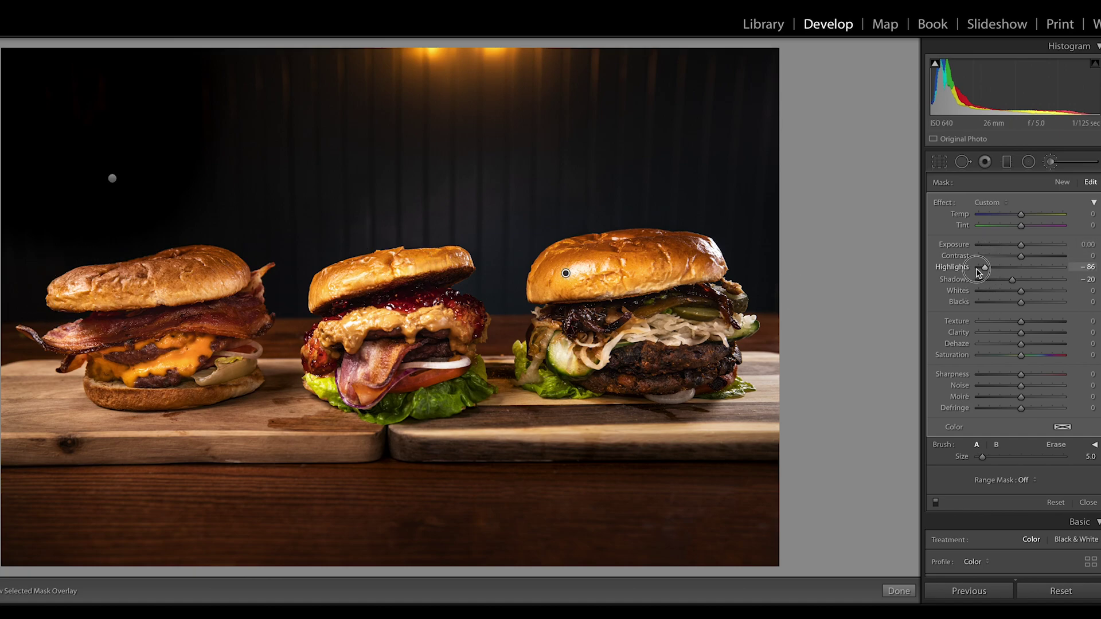
key("k")
scroll(1099, 461, "down", 10)
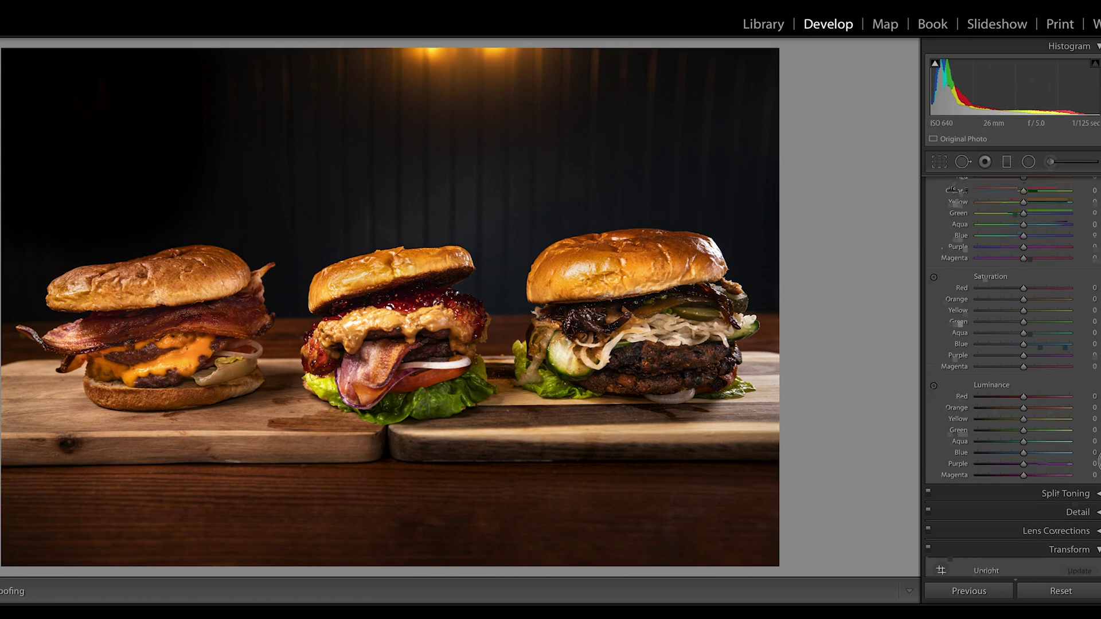
In HSL, set Red Saturation +48 and Red Luminance +35, lower Orange Saturation, and set Orange Luminance +4
scroll(1099, 462, "up", 2)
mouse_move(1022, 328)
left_mouse_down()
mouse_move(1005, 328)
mouse_move(1027, 331)
left_mouse_up()
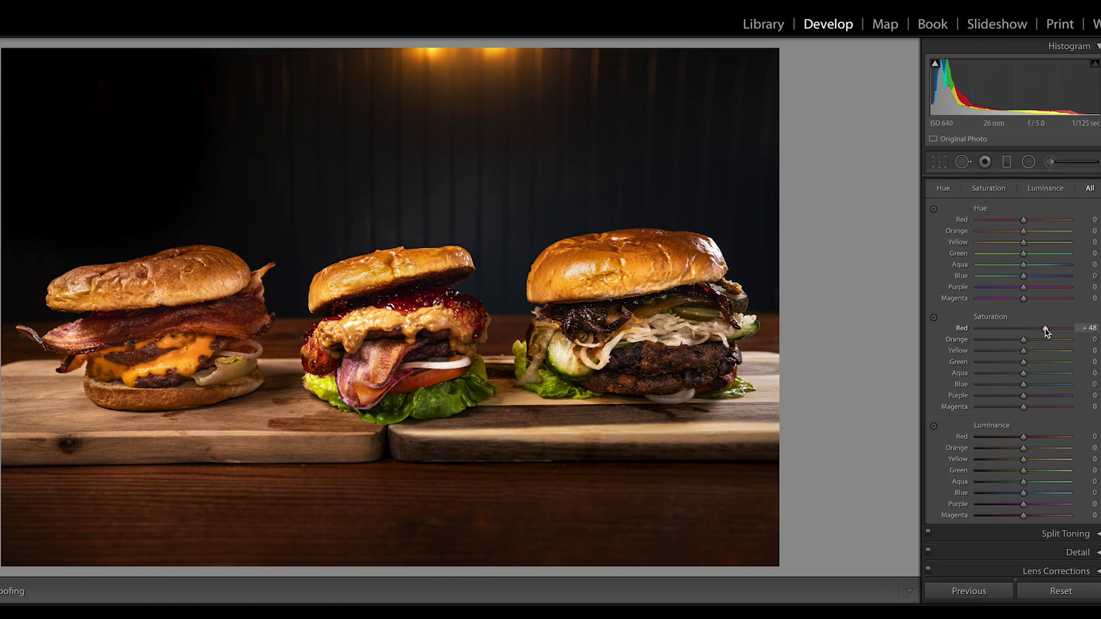
mouse_move(1022, 437)
left_mouse_down()
mouse_move(1081, 437)
mouse_move(1040, 440)
left_mouse_up()
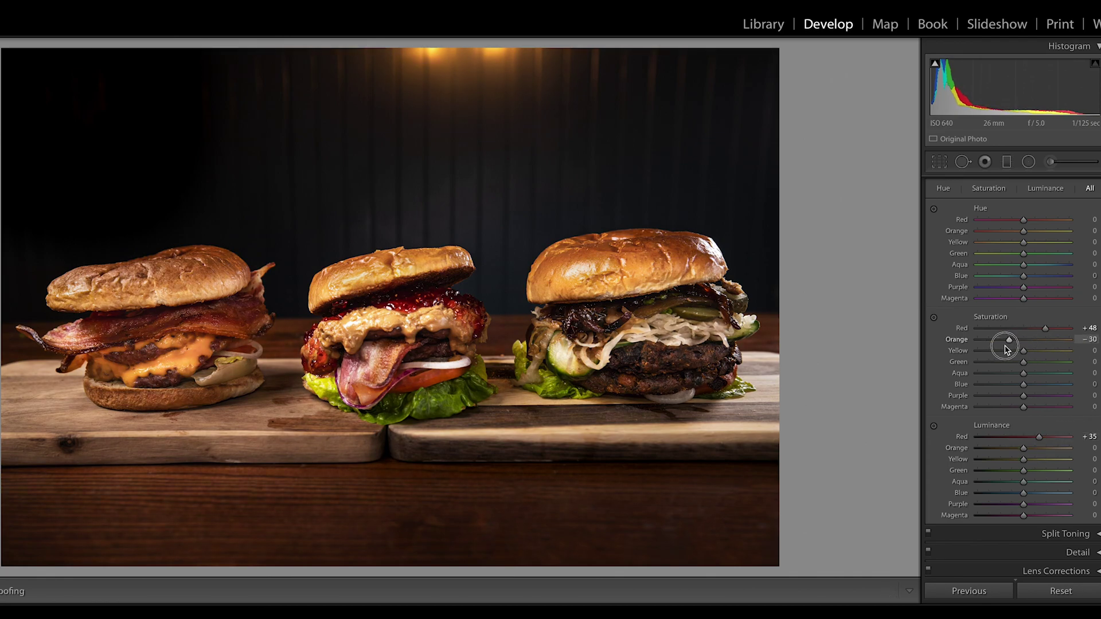
left_click_drag(1012, 346, 1020, 344)
mouse_move(1037, 449)
left_mouse_down()
mouse_move(1067, 447)
mouse_move(993, 450)
mouse_move(1024, 450)
mouse_move(1037, 477)
mouse_move(1057, 474)
left_mouse_up()
key("k")
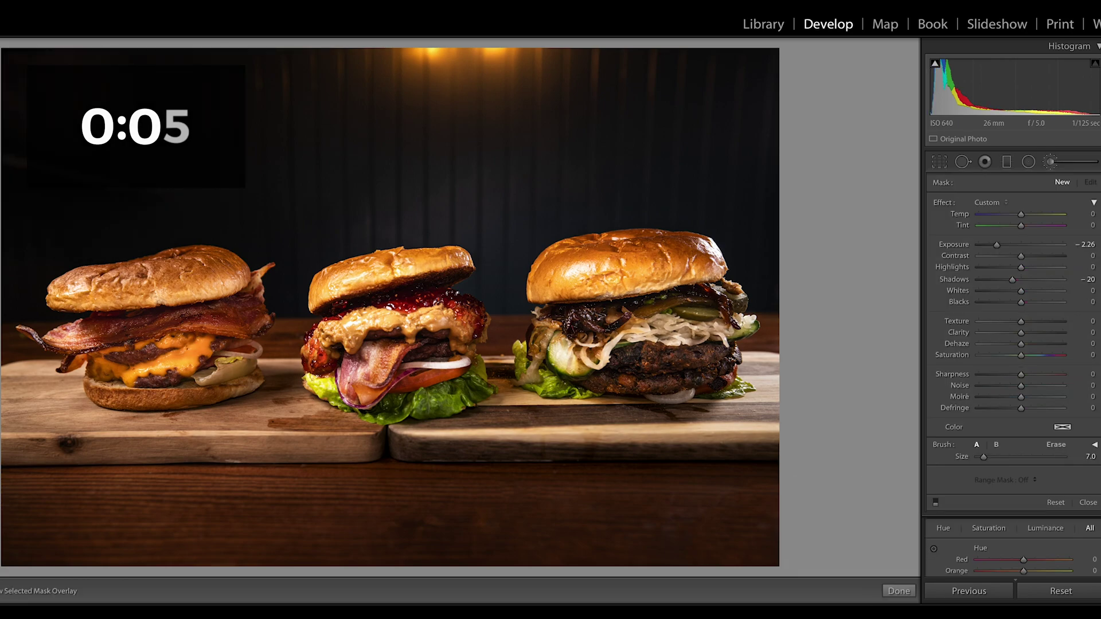